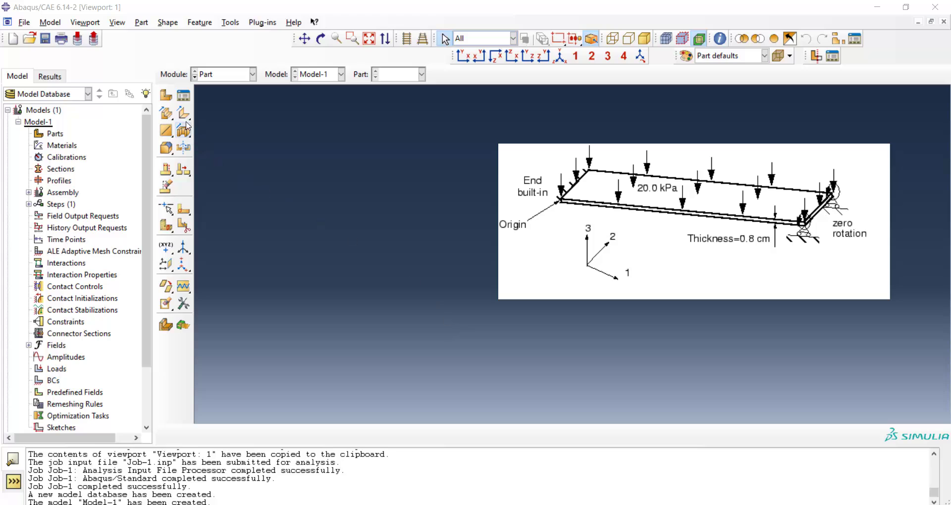
Define a 3D deformable planar shell part named SkewPlate with approximate size 4.
left_click(167, 97)
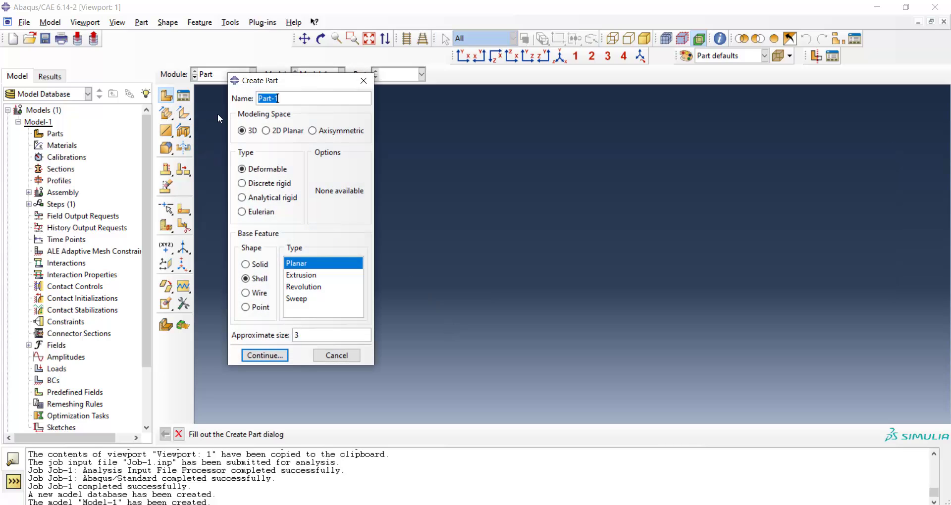
type("SkewPlate")
left_click(251, 283)
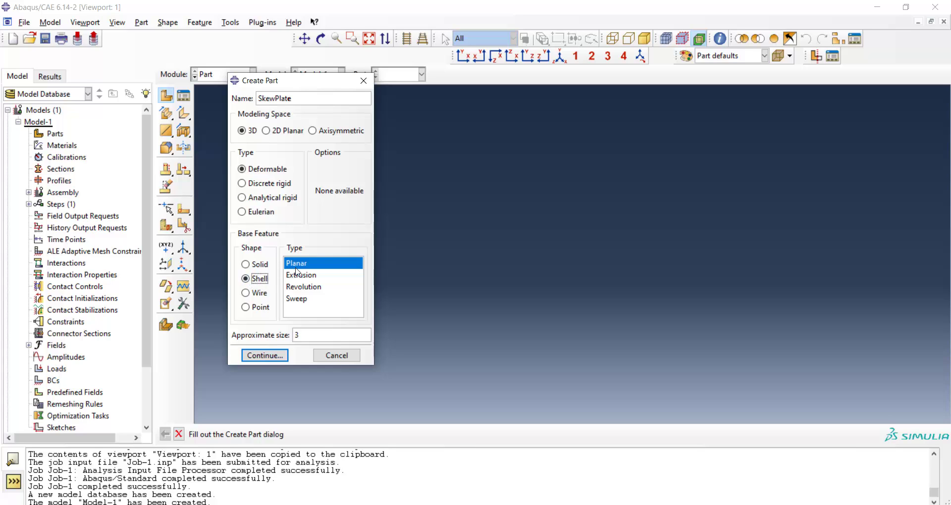
double_click(297, 335)
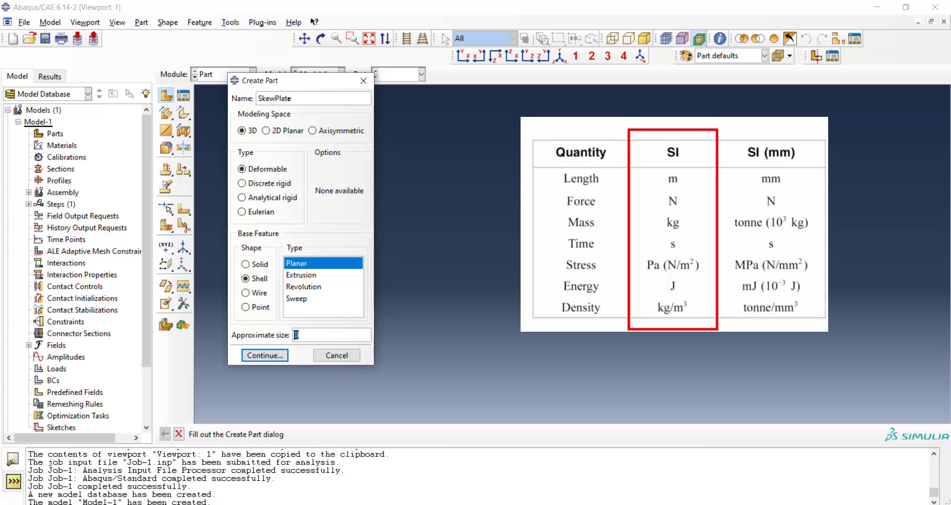
key("BackSpace")
type("4")
Sketch a closed four-sided outline from the origin with vertical left and right edges.
left_click(272, 356)
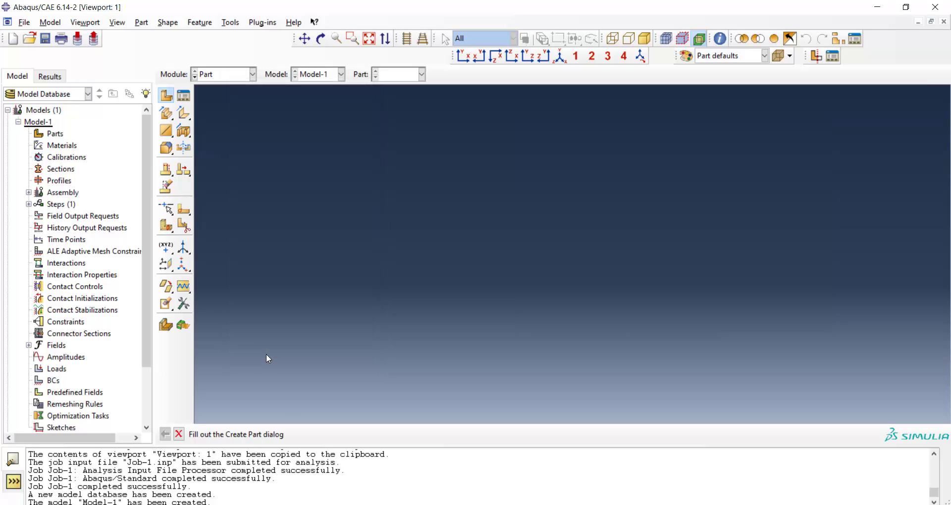
scroll(305, 269, "down", 2)
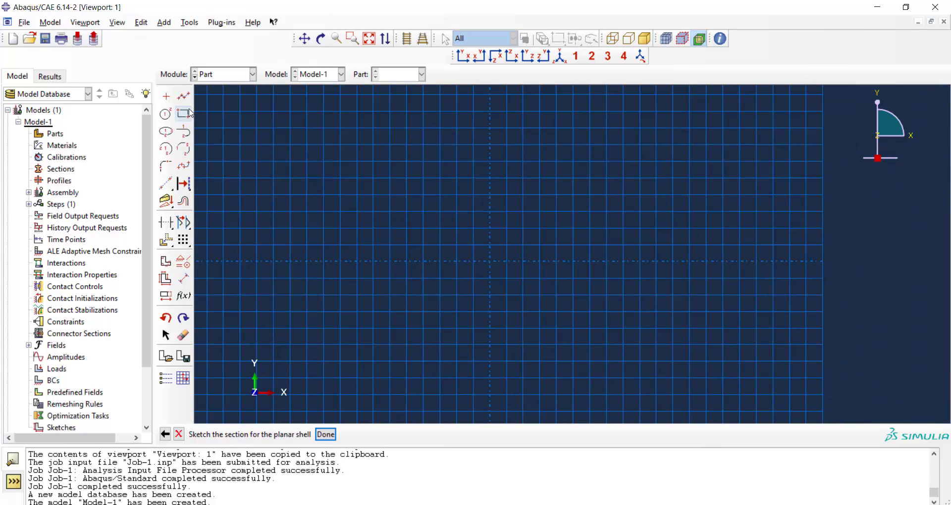
left_click(183, 96)
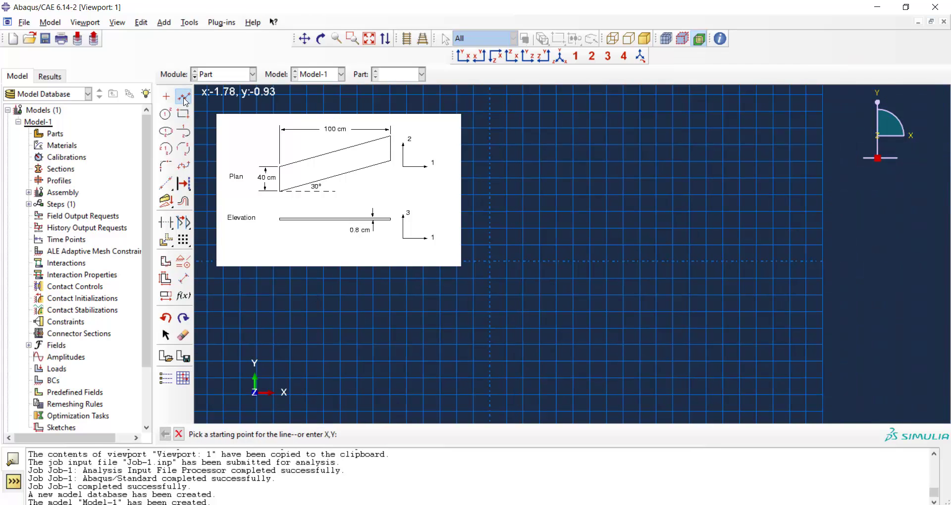
left_click(490, 262)
left_click(748, 207)
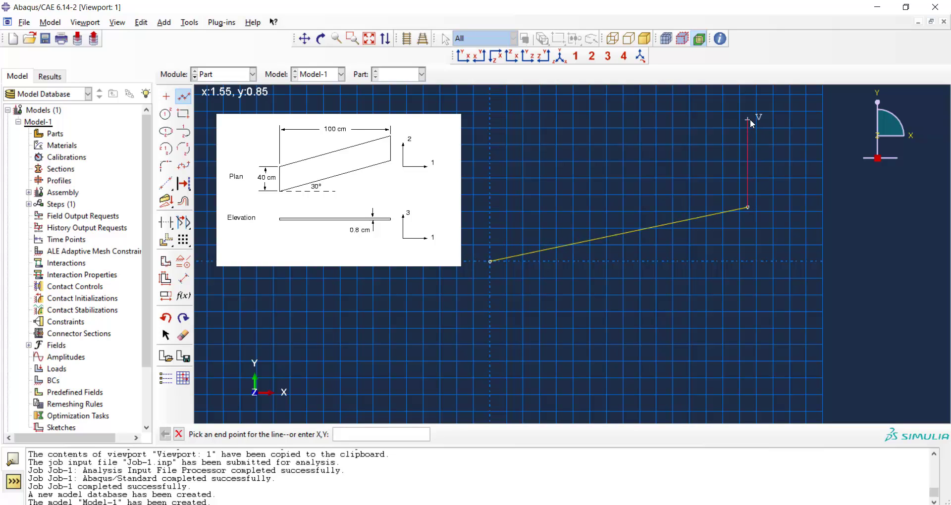
left_click(748, 119)
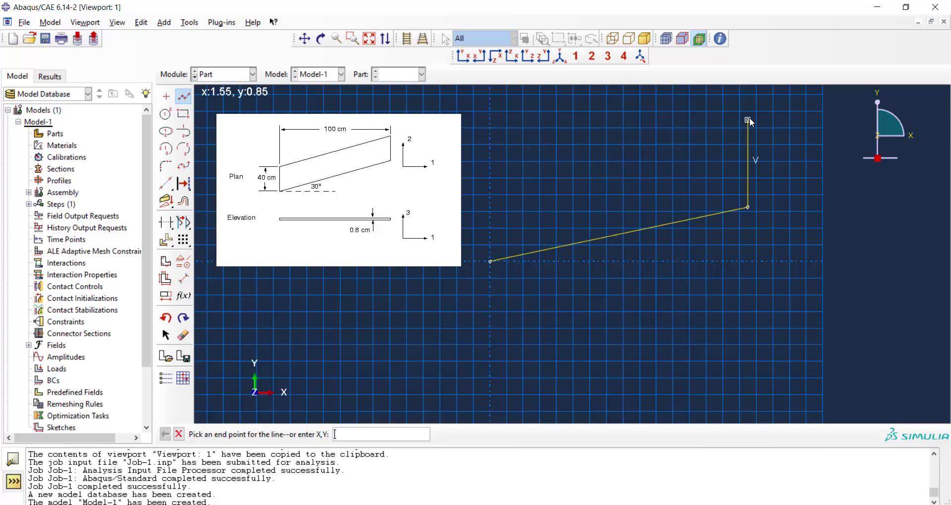
left_click(490, 190)
left_click(490, 261)
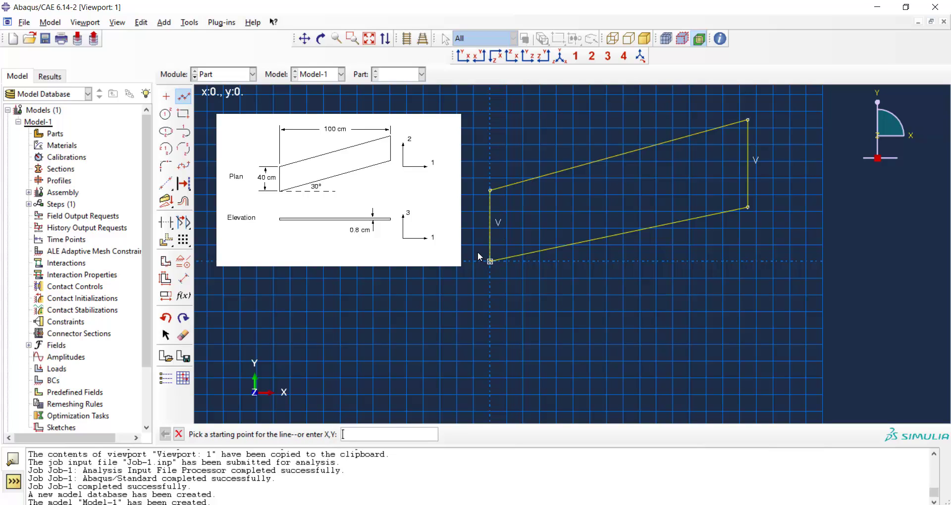
Constrain the top and bottom edges of the outline to be parallel.
left_click(184, 261)
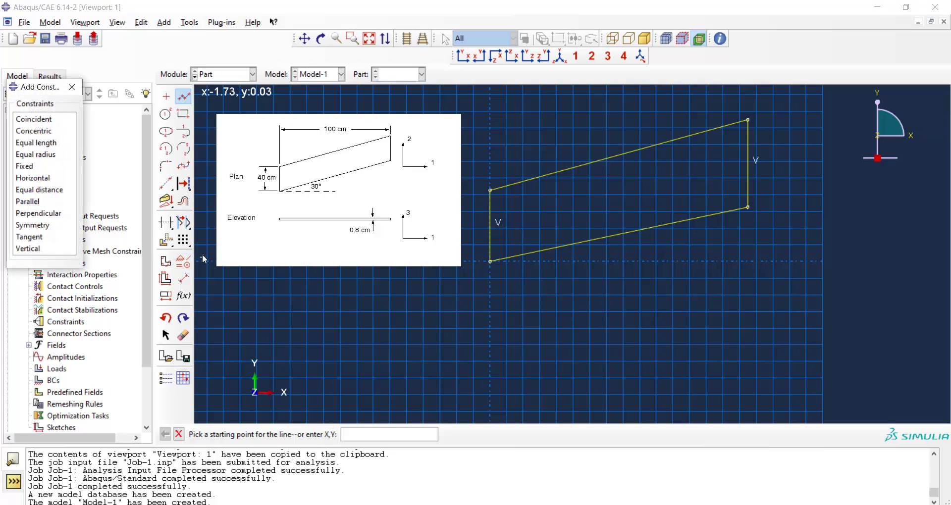
left_click(37, 202)
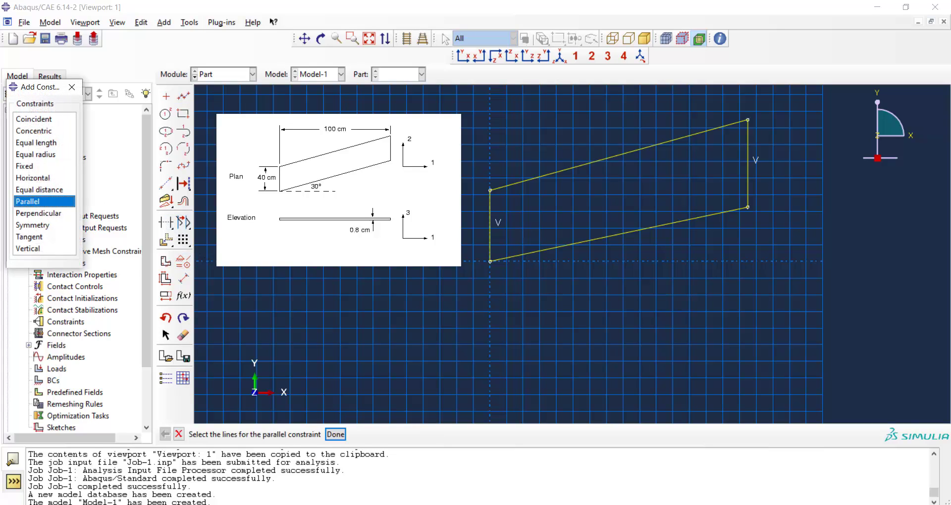
left_click(544, 250)
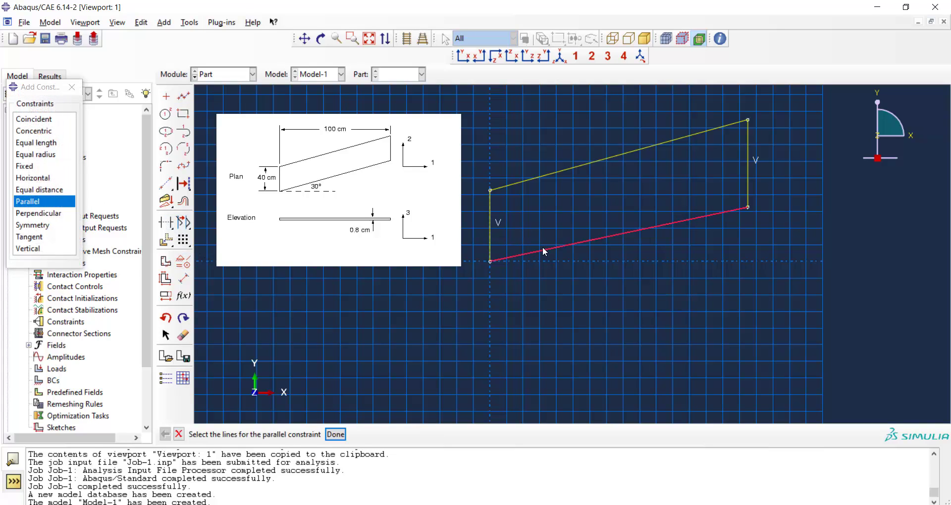
left_click(534, 179)
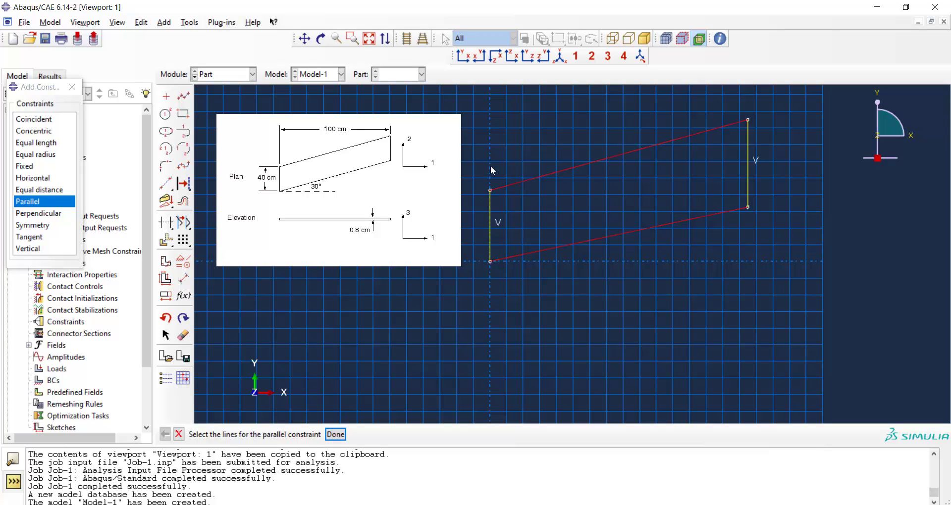
left_click(336, 434)
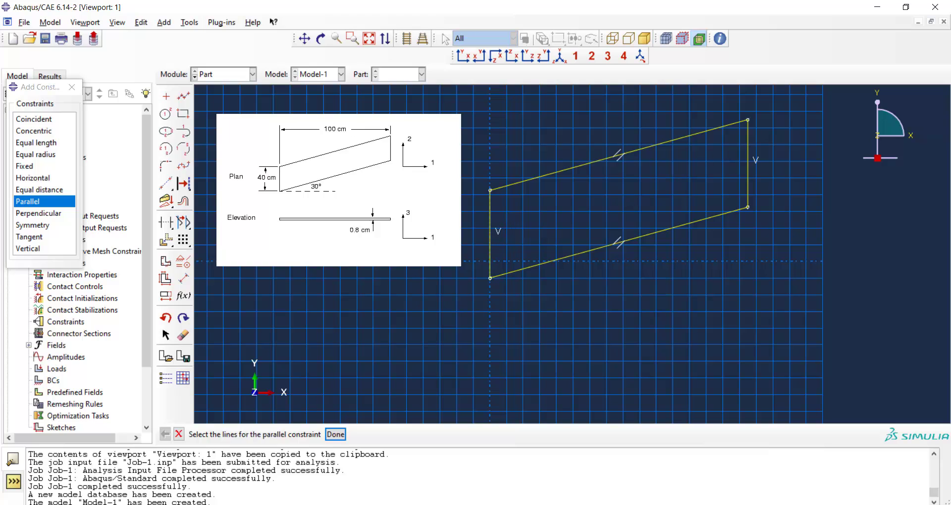
Dimension the plate width as 1 and the left vertical edge as 0.4.
left_click(183, 278)
left_click(490, 251)
left_click(747, 186)
left_click(706, 304)
type("1")
key("Return")
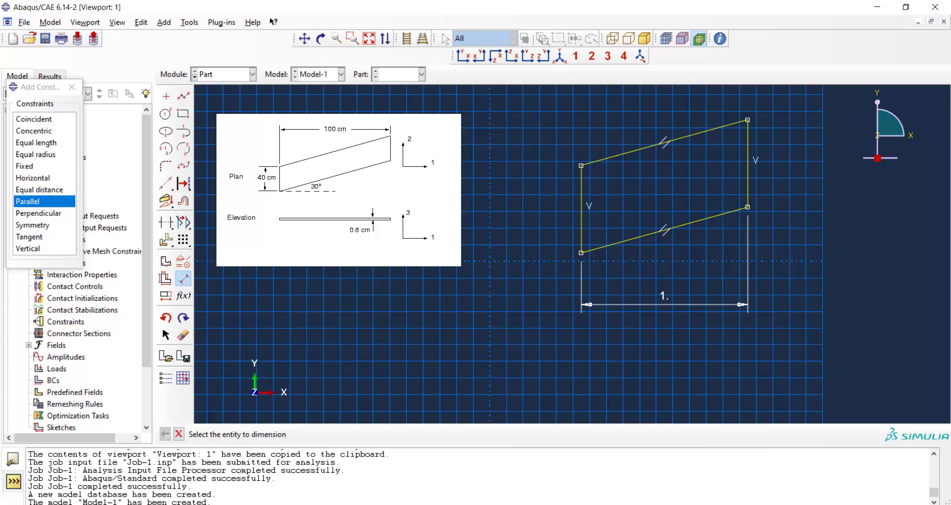
left_click(581, 227)
left_click(518, 228)
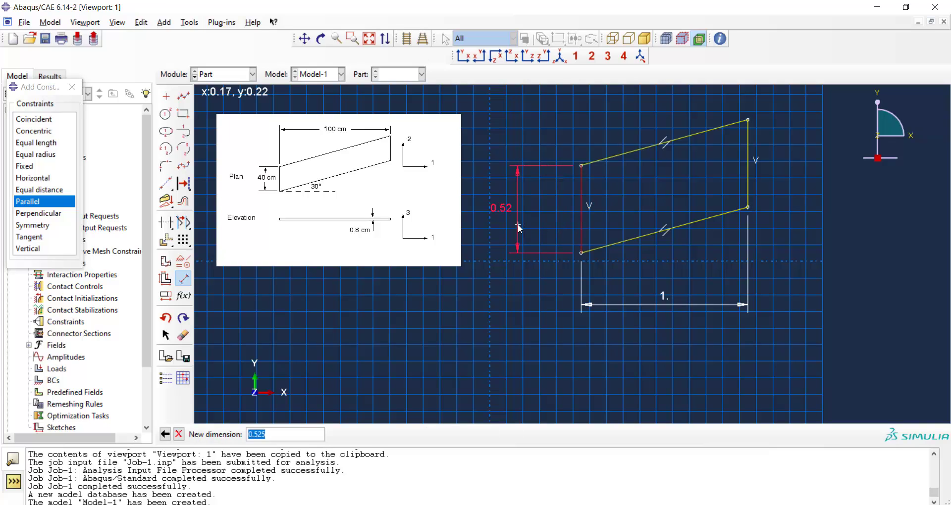
type("0.4")
key("Return")
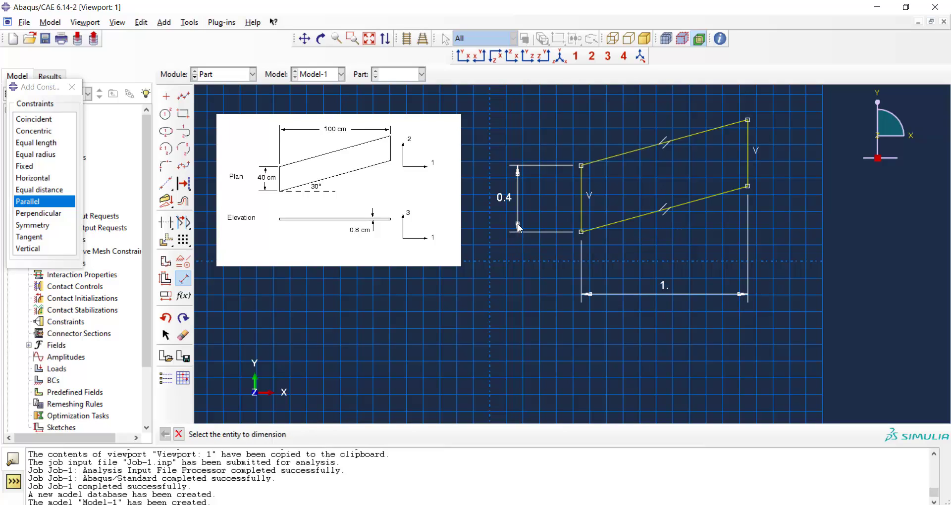
Set the skew angle between the left and bottom edges to 60°.
left_click(581, 213)
left_click(611, 226)
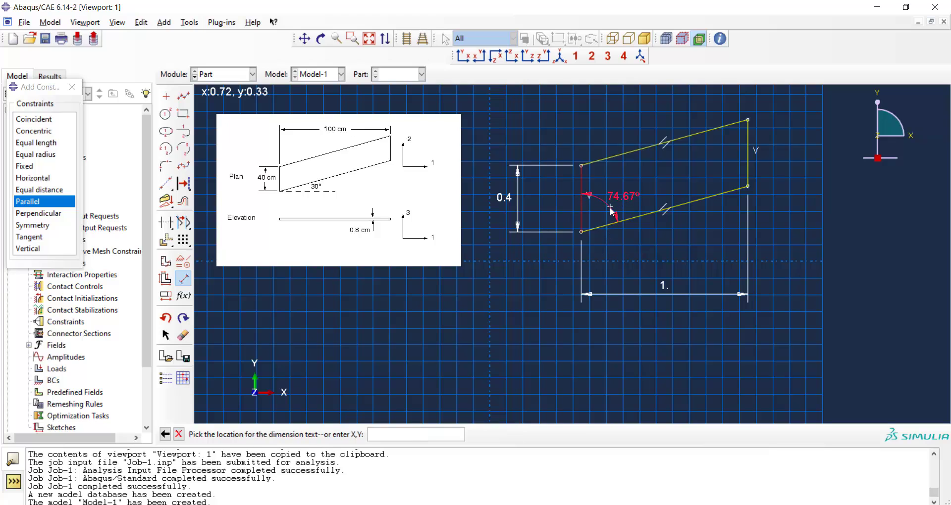
left_click(612, 208)
type("60")
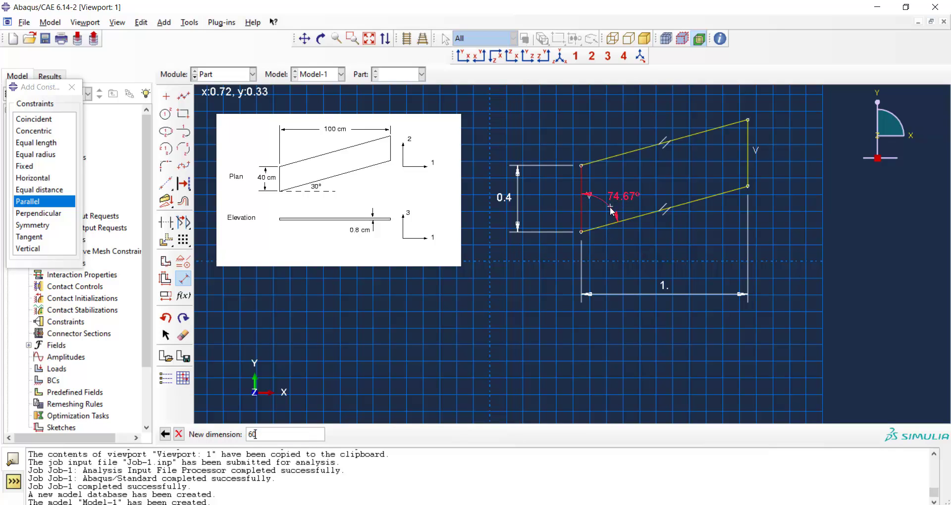
key("Return")
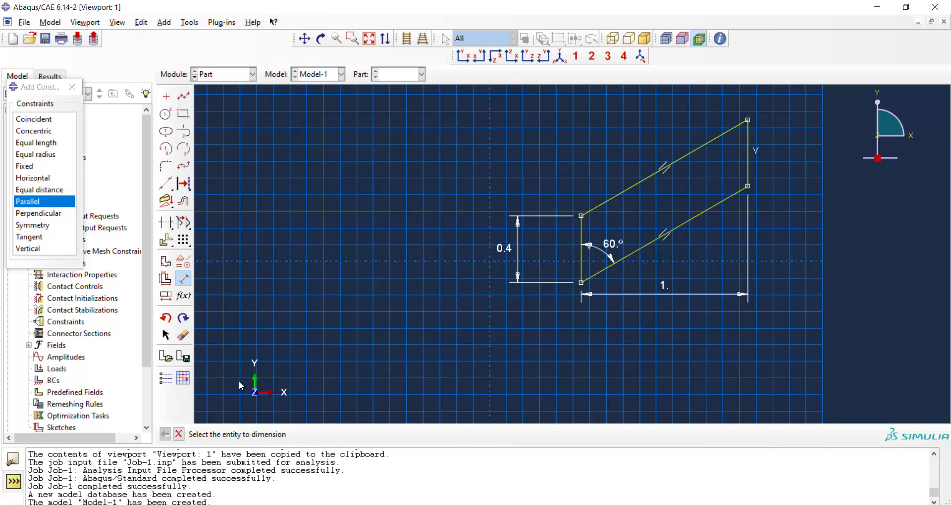
left_click(179, 435)
Finish the sketch to create the shell part and switch to the Property module.
left_click(325, 434)
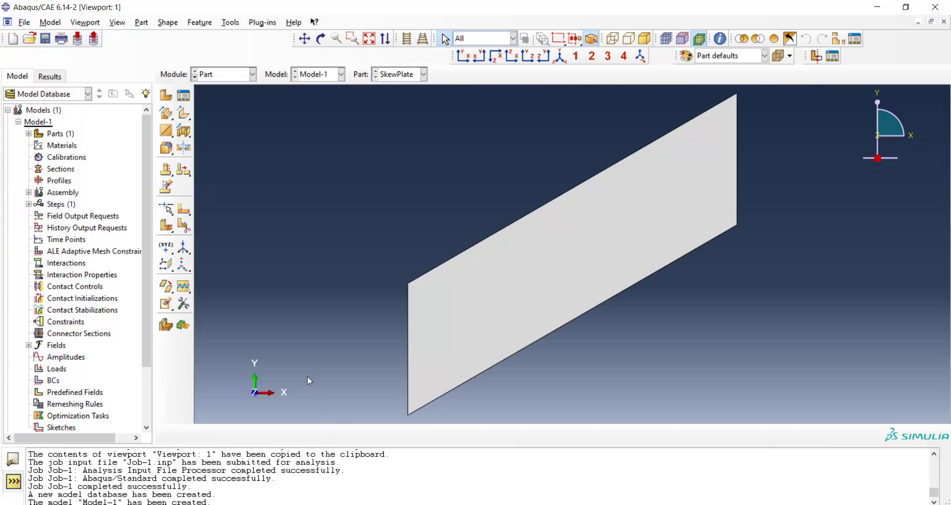
left_click(228, 77)
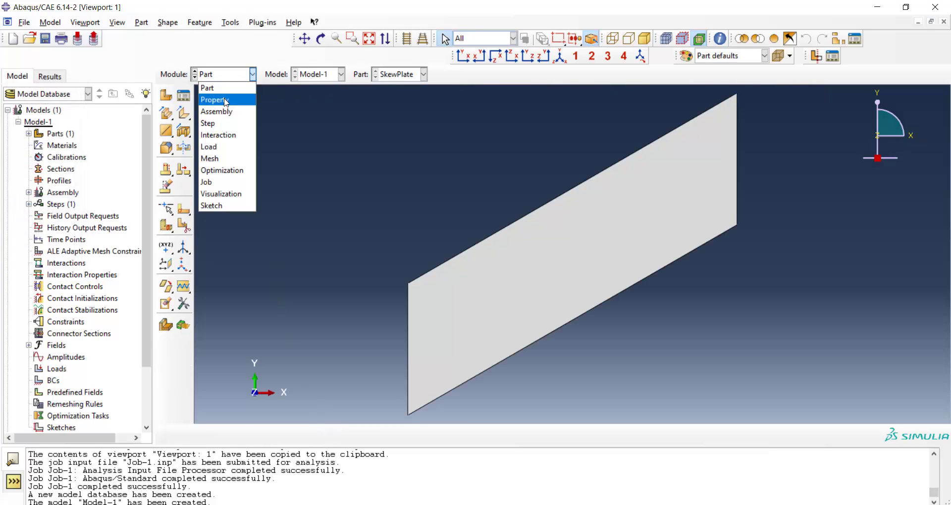
left_click(212, 98)
Create an elastic material named Steel with Young's modulus 2e11 and Poisson's ratio 0.3.
left_click(166, 95)
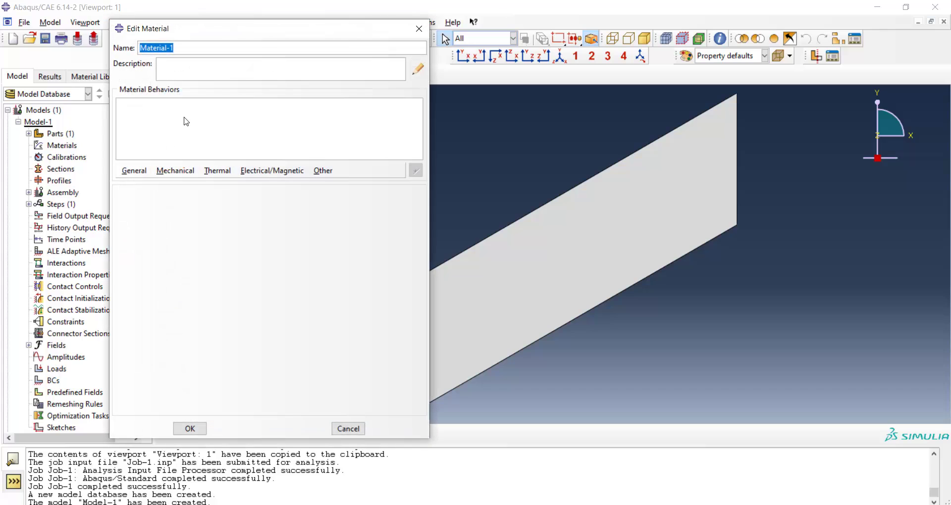
type("Steel")
left_click(182, 171)
mouse_move(228, 184)
left_click(327, 184)
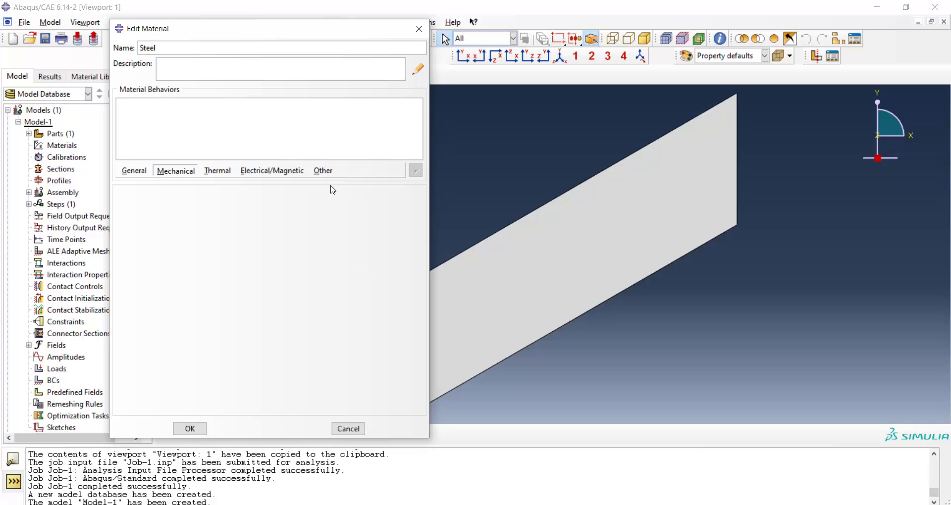
left_click(168, 340)
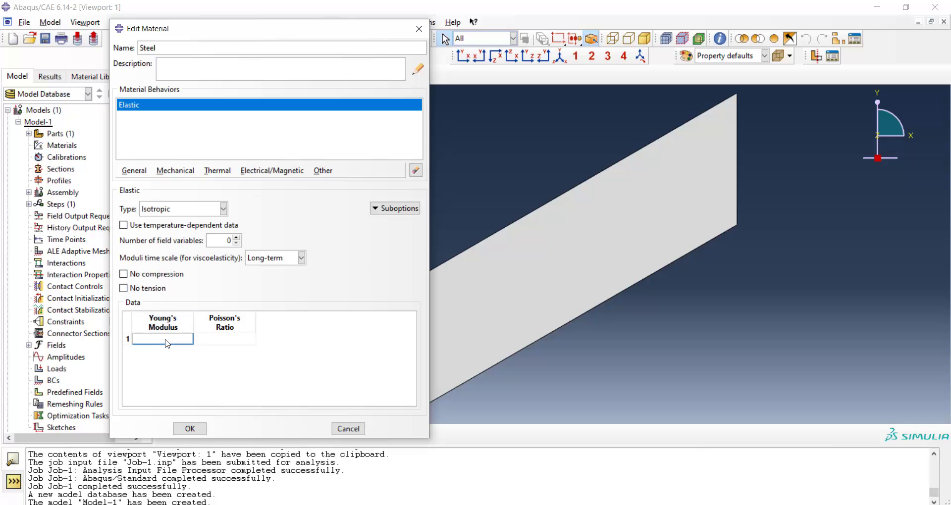
type("2e11")
left_click(225, 341)
type("0.3")
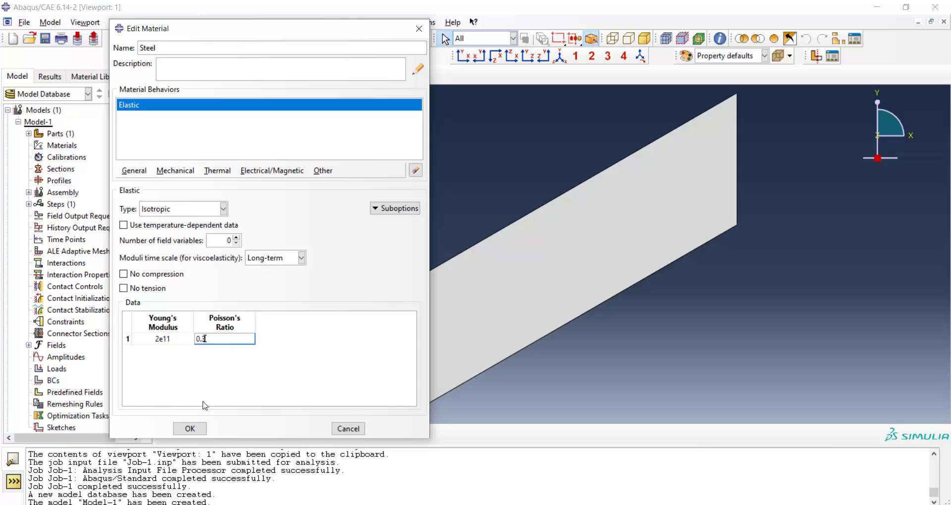
left_click(191, 429)
Start a homogeneous shell section named SteelShell.
left_click(167, 115)
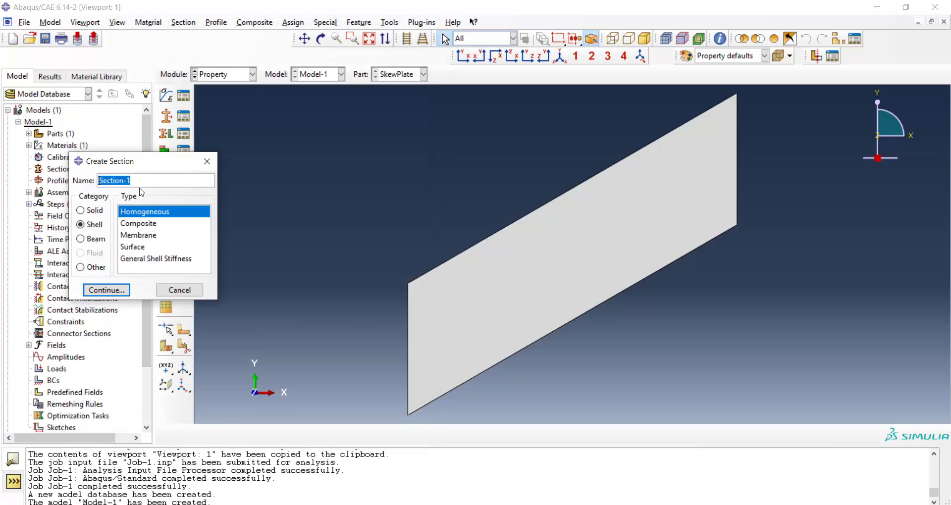
type("SteelShell")
left_click(94, 210)
left_click(83, 225)
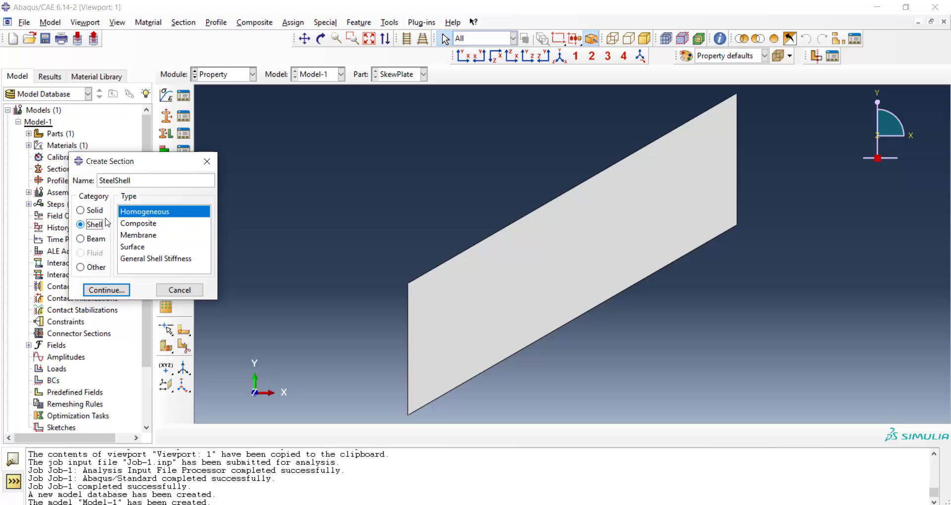
left_click(115, 292)
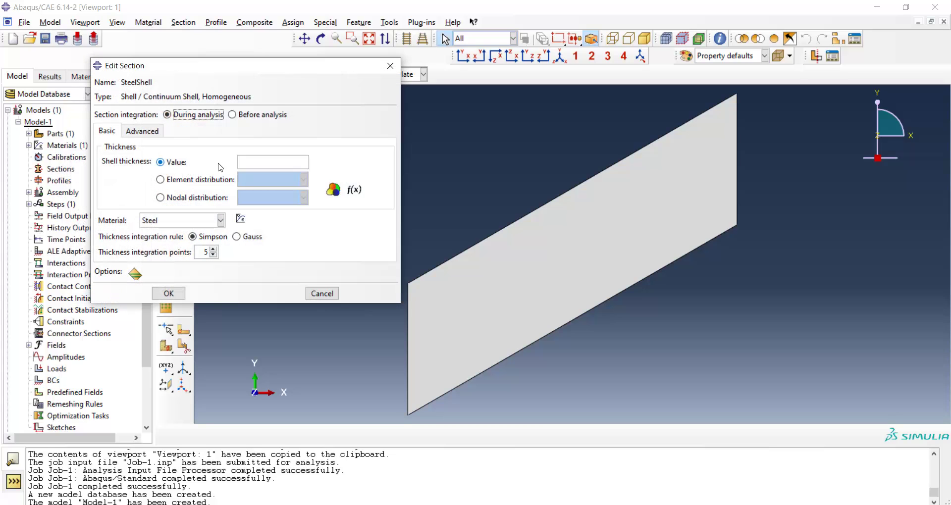
Give the section shell thickness 0.008 and Steel as its material.
left_click(247, 162)
type("0.008")
left_click(169, 221)
left_click(167, 232)
Set the section integration to Before analysis.
left_click(233, 115)
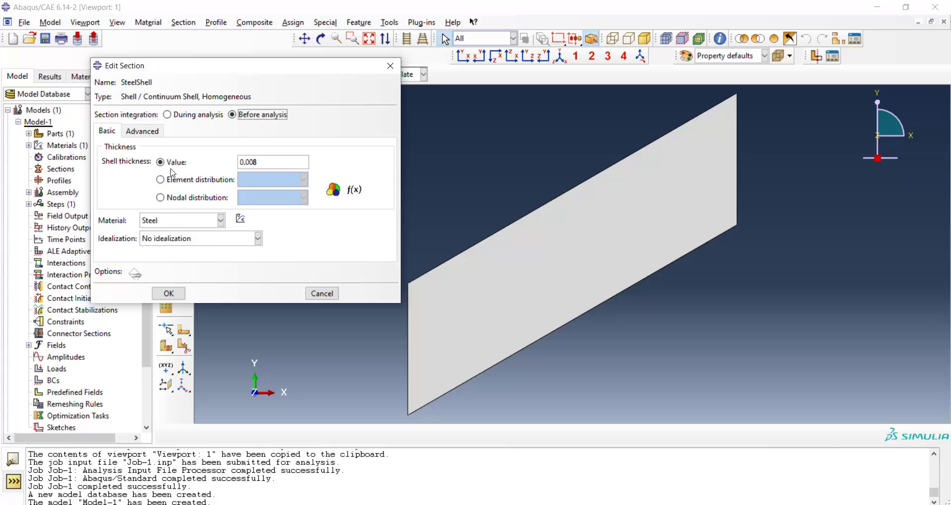
left_click(168, 117)
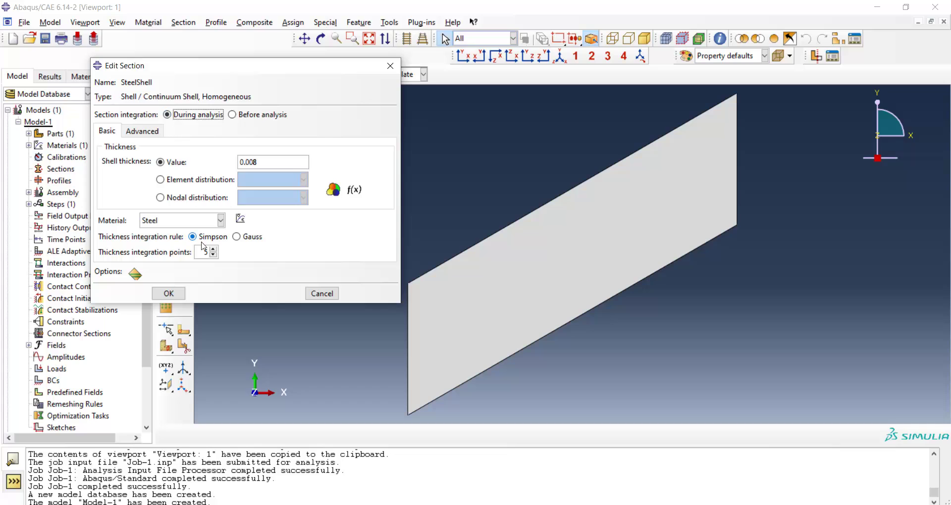
left_click(213, 256)
left_click(214, 256)
left_click(214, 255)
left_click(214, 255)
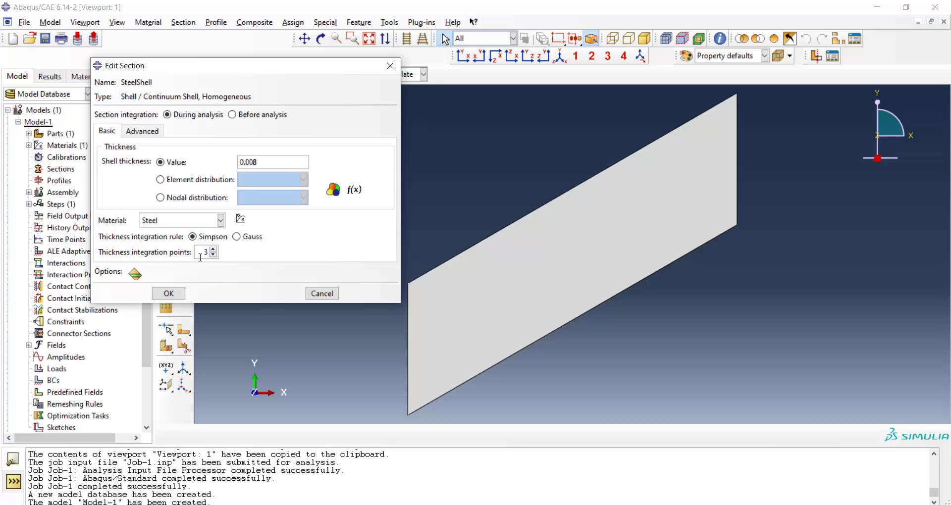
left_click(231, 116)
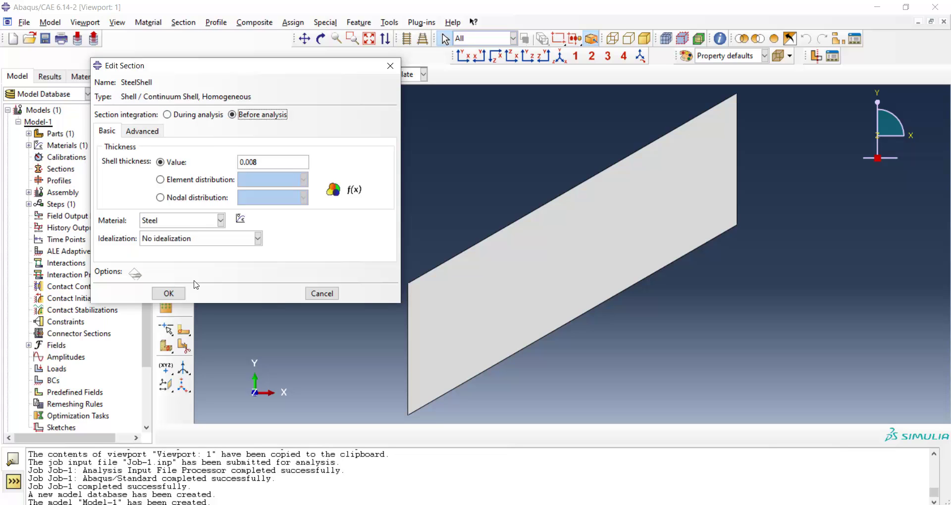
Save SteelShell and assign it to the plate face with middle-surface shell offset.
left_click(170, 294)
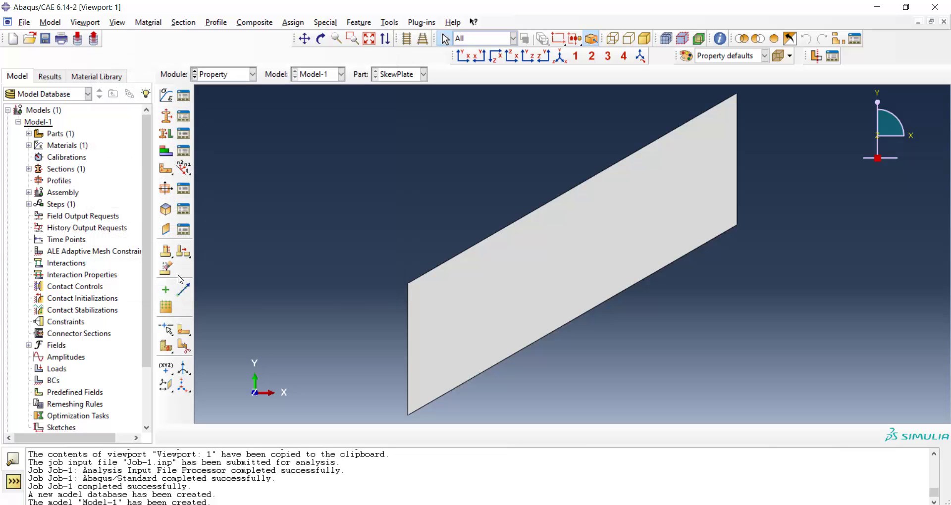
left_click(166, 134)
left_click(480, 299)
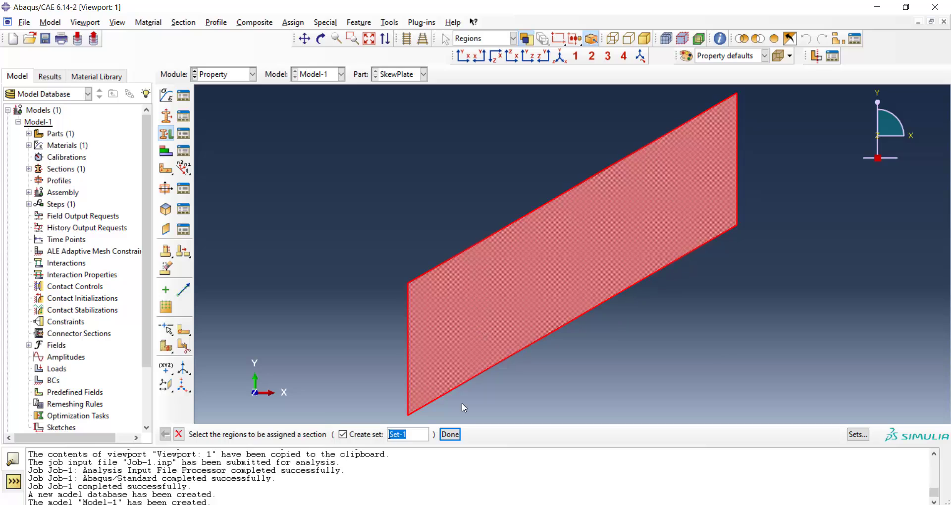
left_click(451, 435)
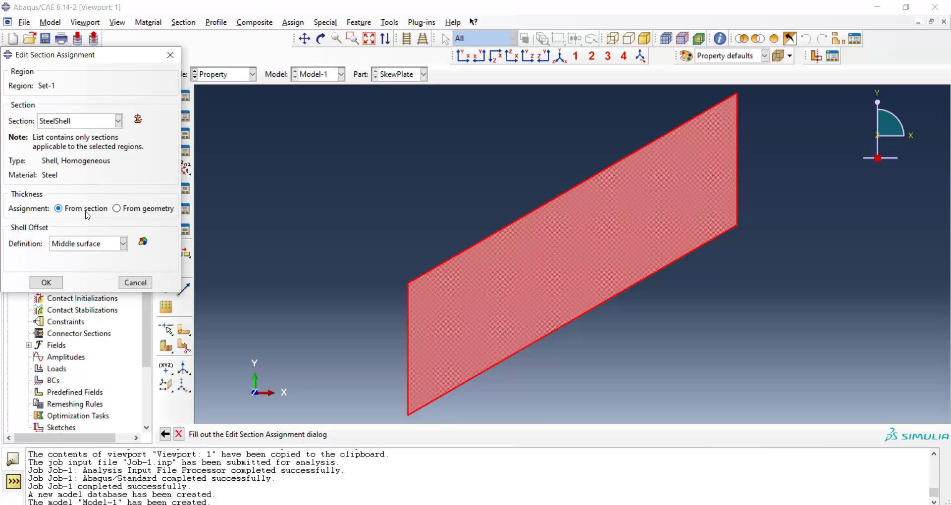
left_click(123, 243)
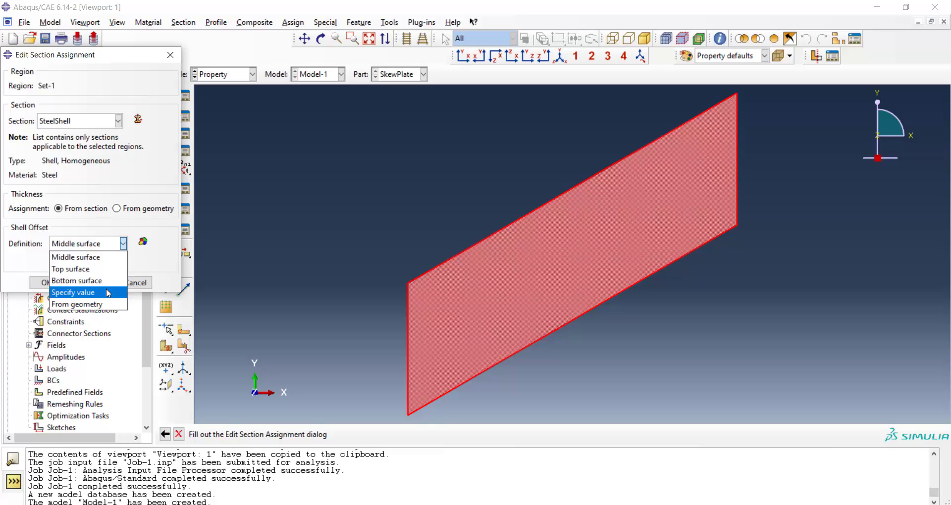
left_click(108, 258)
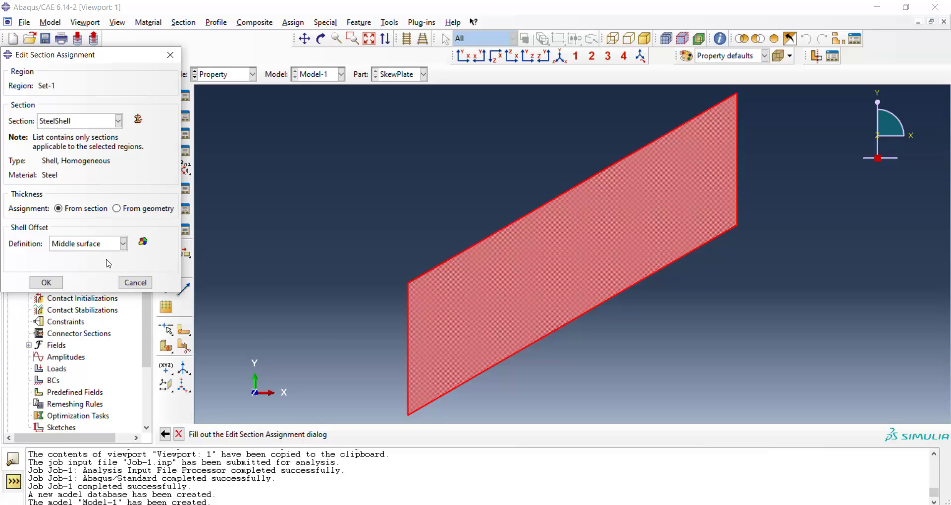
left_click(47, 283)
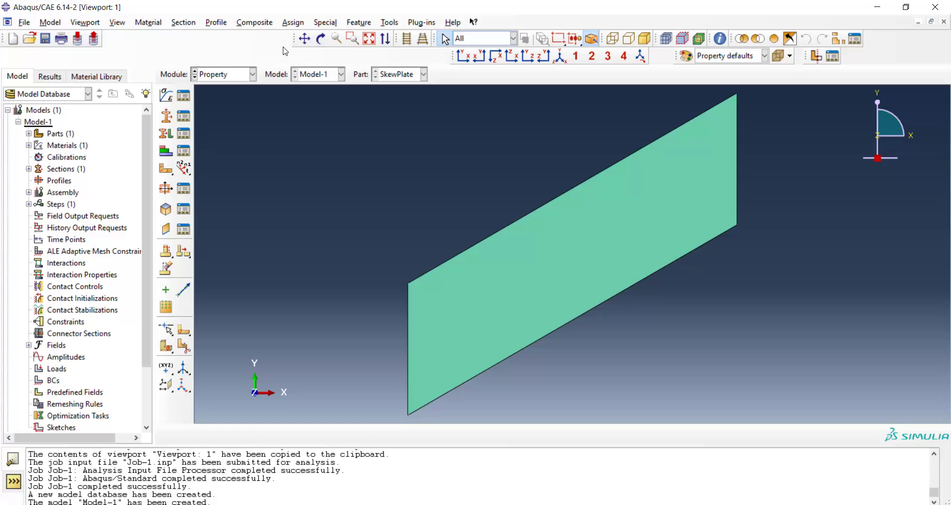
Create a rectangular 3-point datum CSYS at the bottom-left corner, X along the bottom edge.
left_click(390, 23)
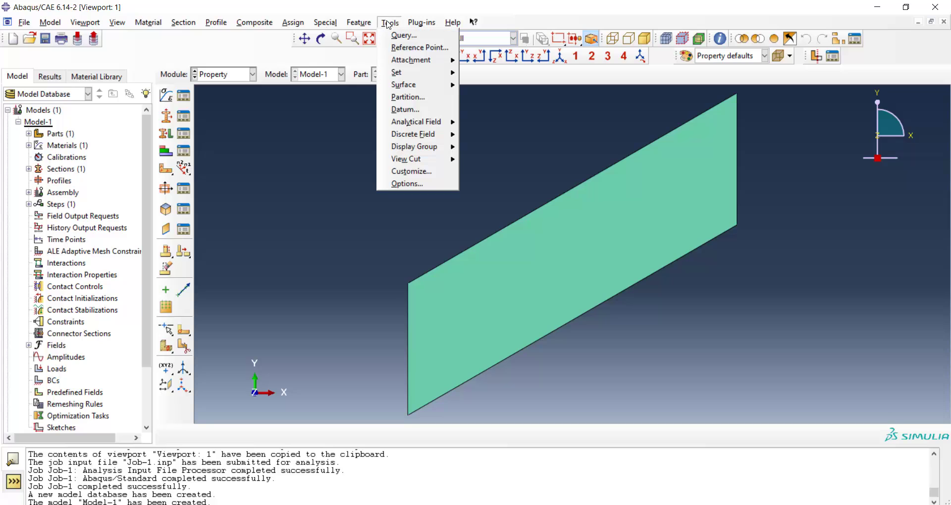
left_click(425, 110)
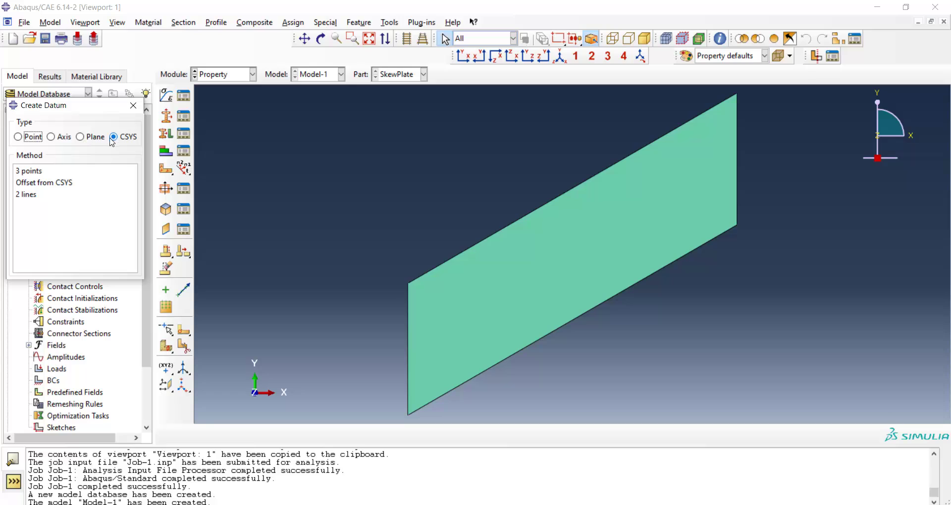
left_click(29, 171)
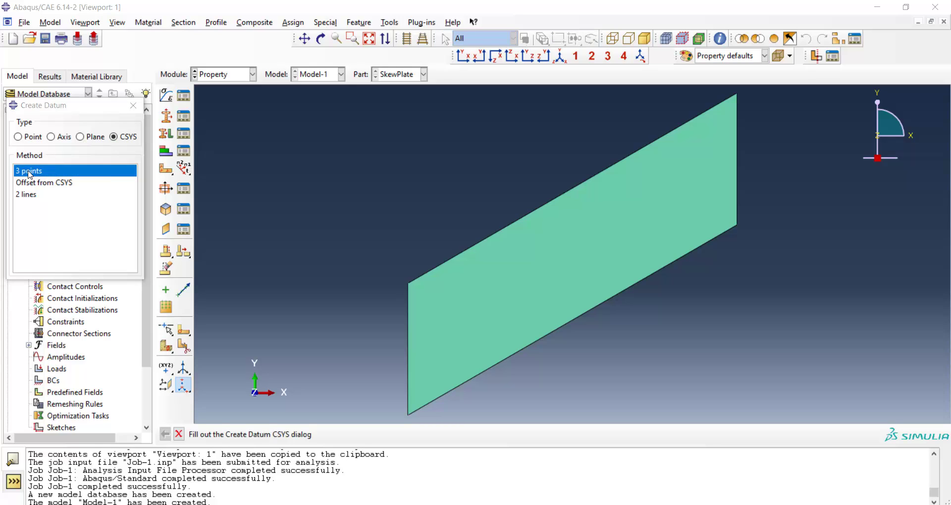
left_click(33, 223)
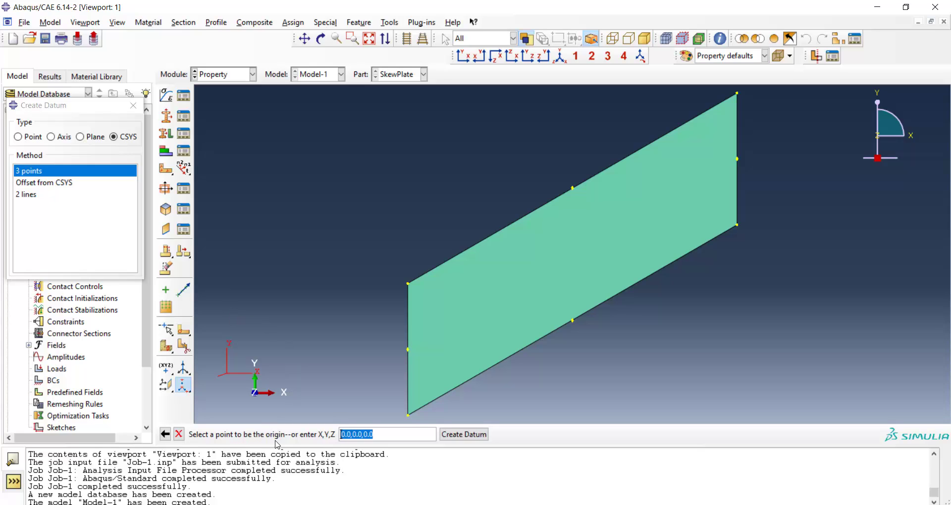
left_click(408, 416)
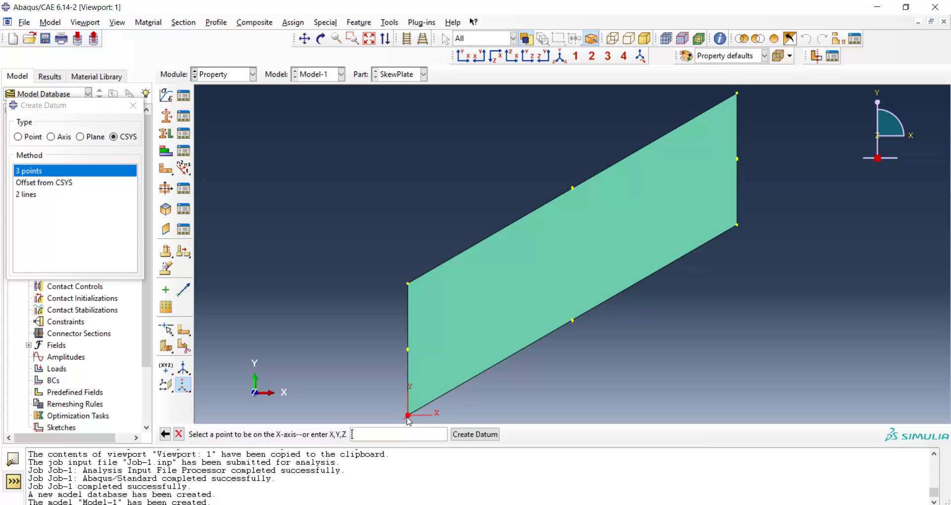
left_click(573, 321)
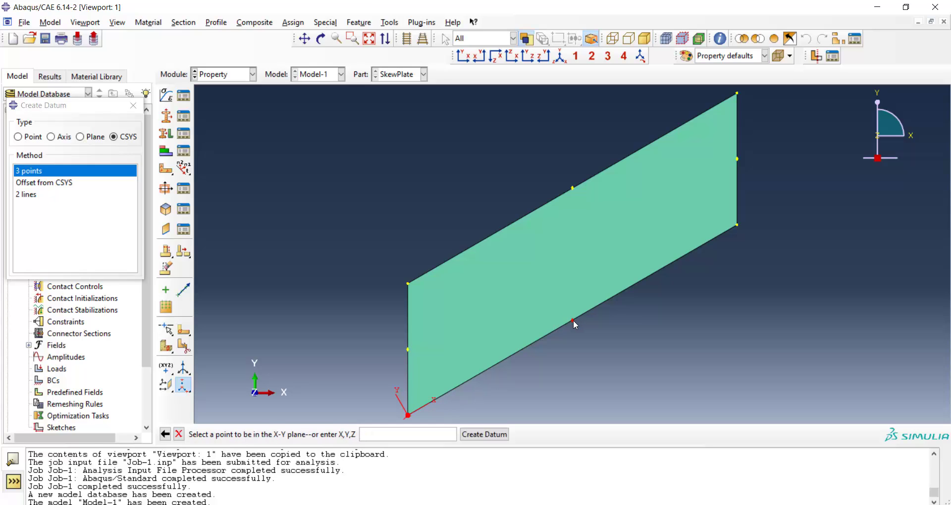
left_click(409, 353)
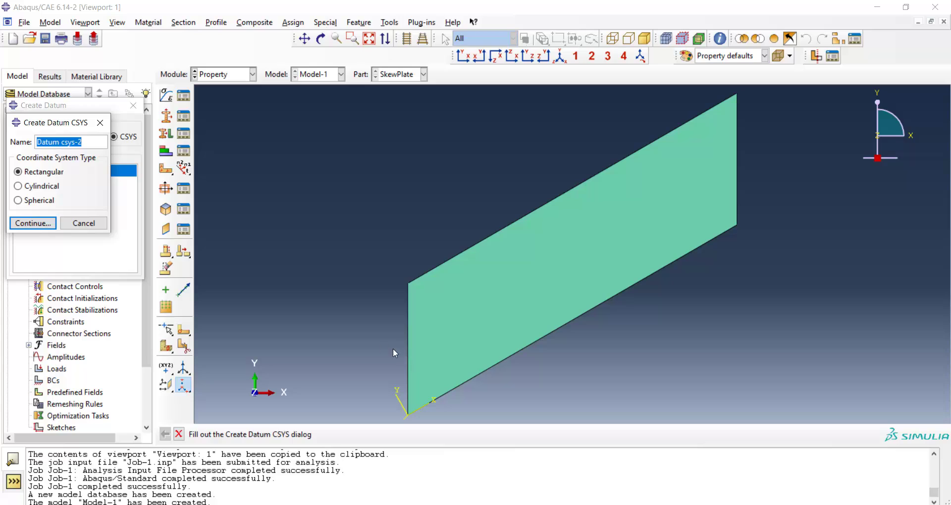
left_click(84, 224)
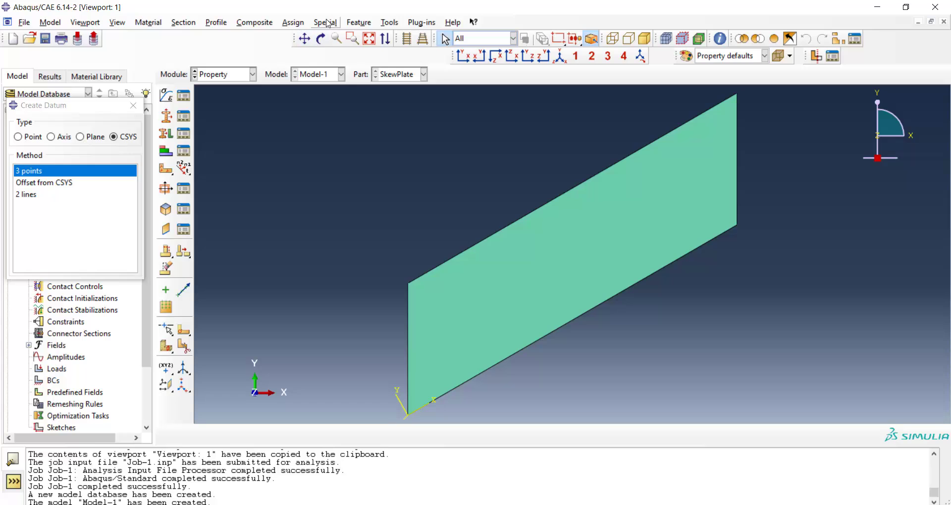
Assign the plate's material orientation using Datum csys-1.
left_click(300, 24)
left_click(324, 60)
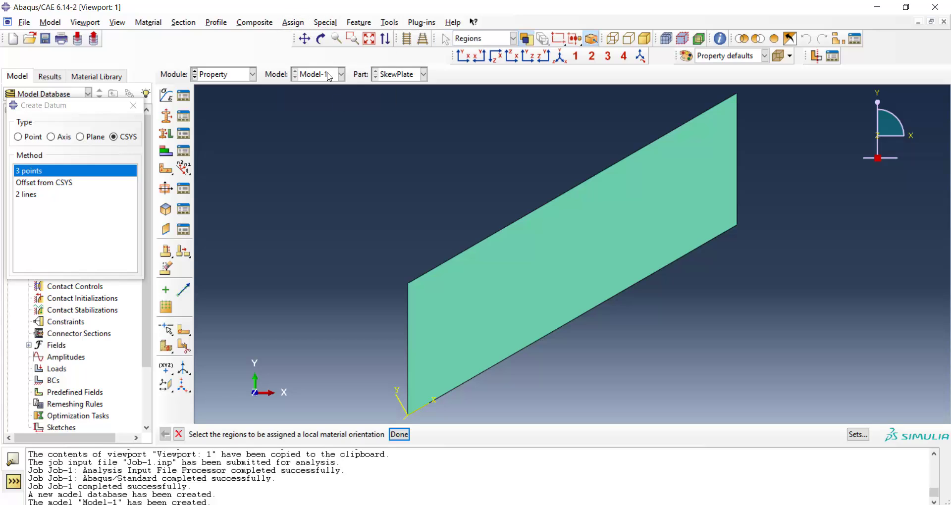
left_click(456, 283)
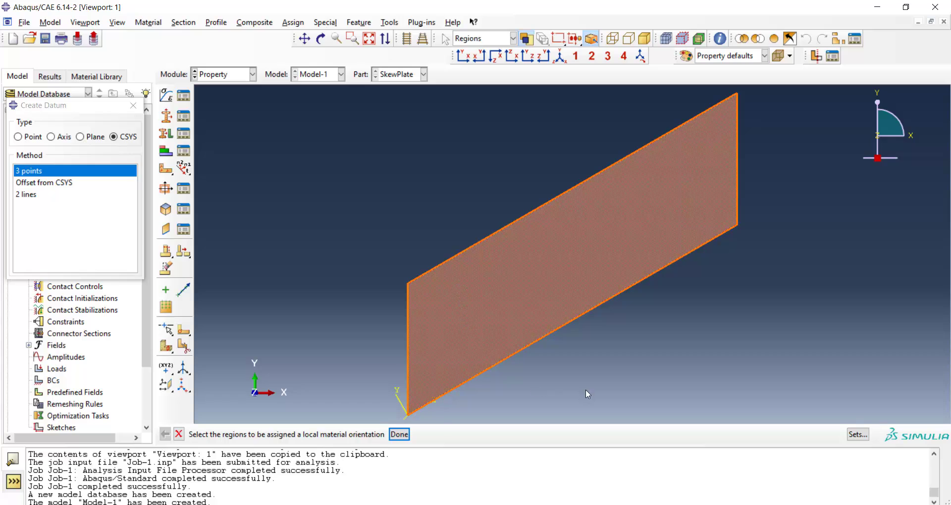
left_click(399, 435)
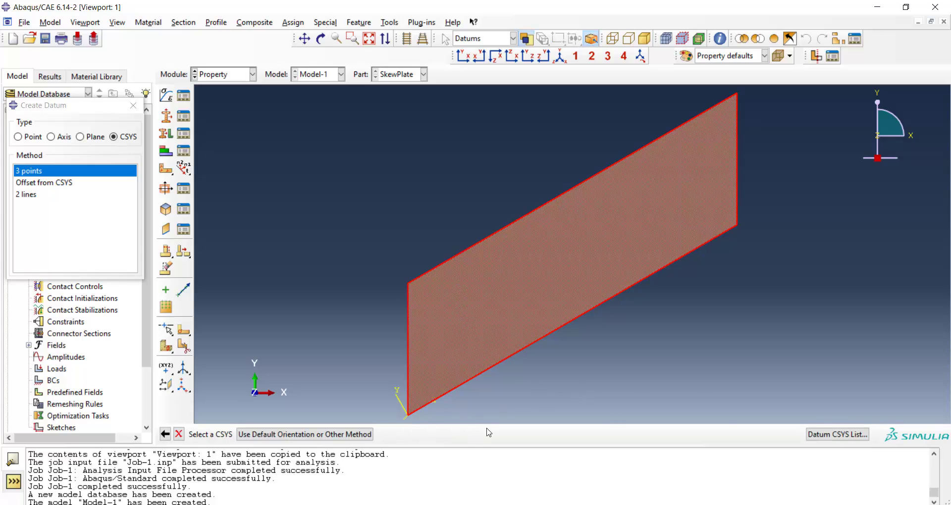
left_click(825, 435)
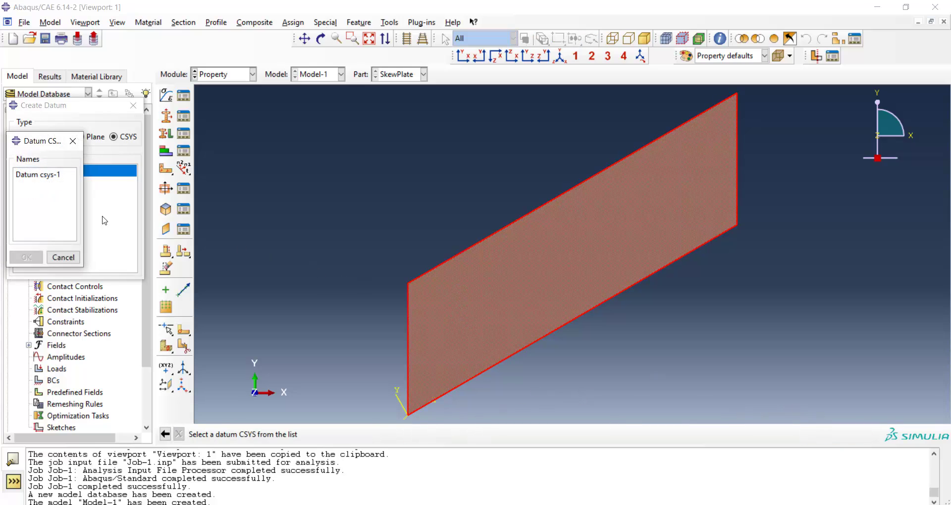
left_click(45, 179)
left_click(27, 257)
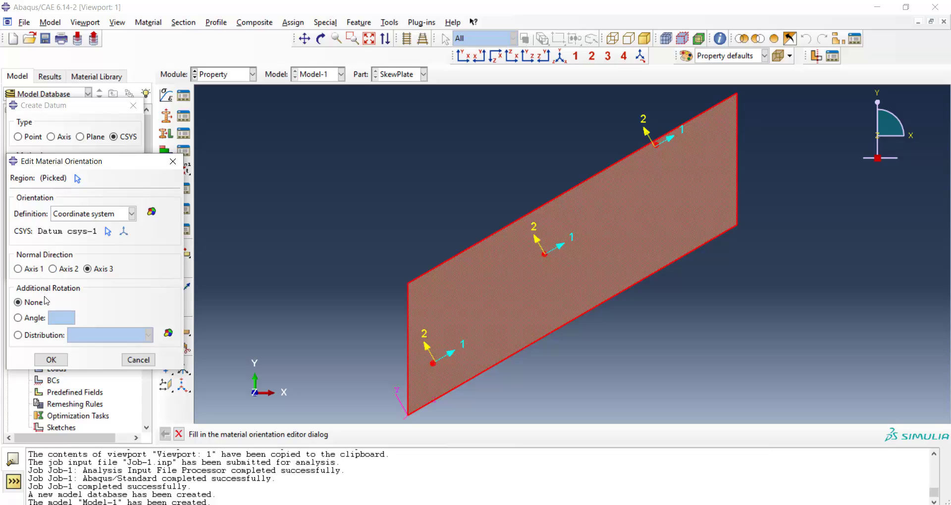
left_click(51, 360)
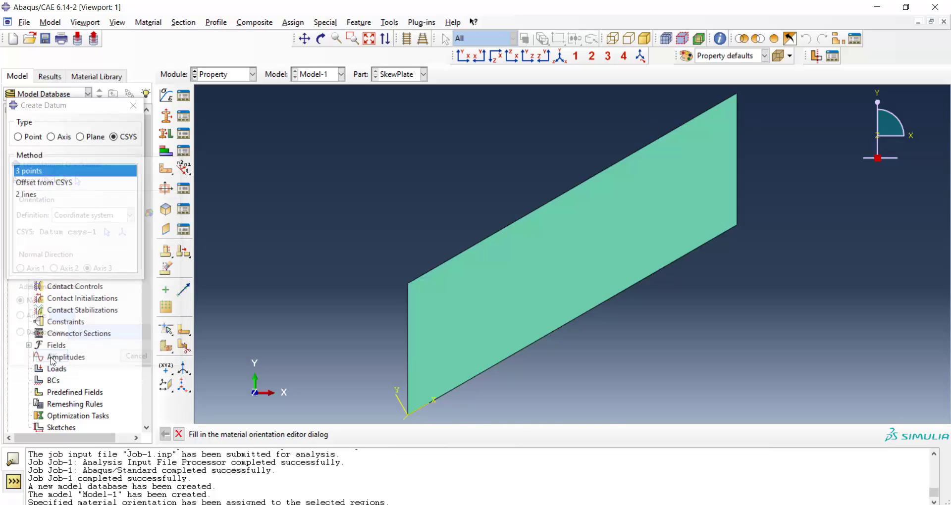
scroll(309, 272, "down", 1)
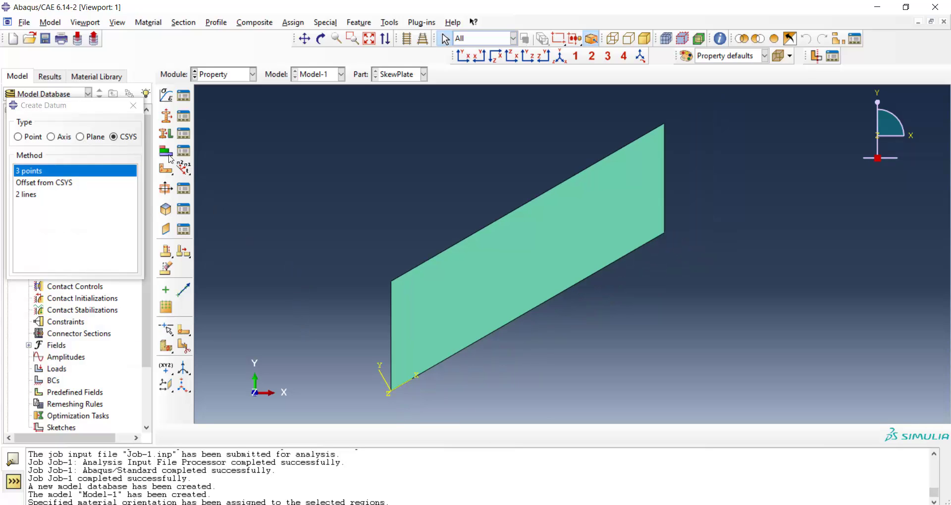
left_click(133, 105)
Add an independent SkewPlate instance in the Assembly module.
left_click(228, 75)
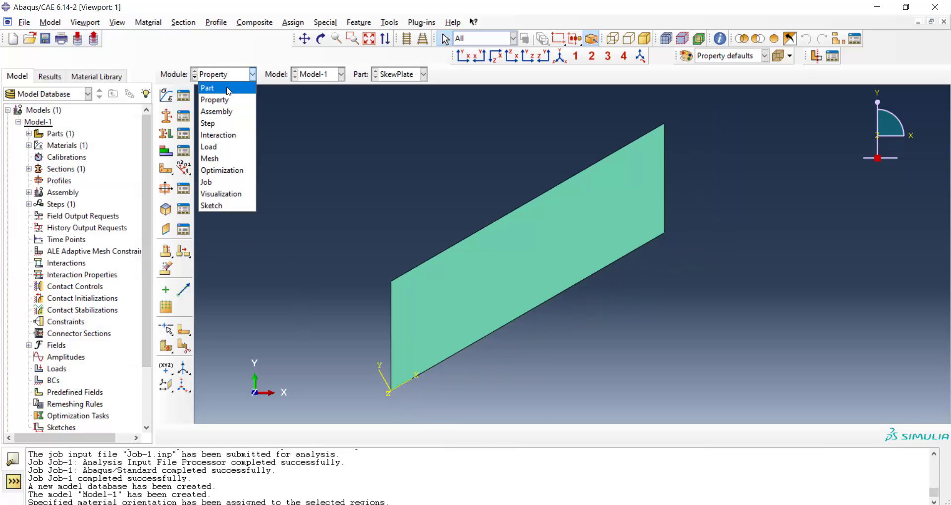
left_click(216, 112)
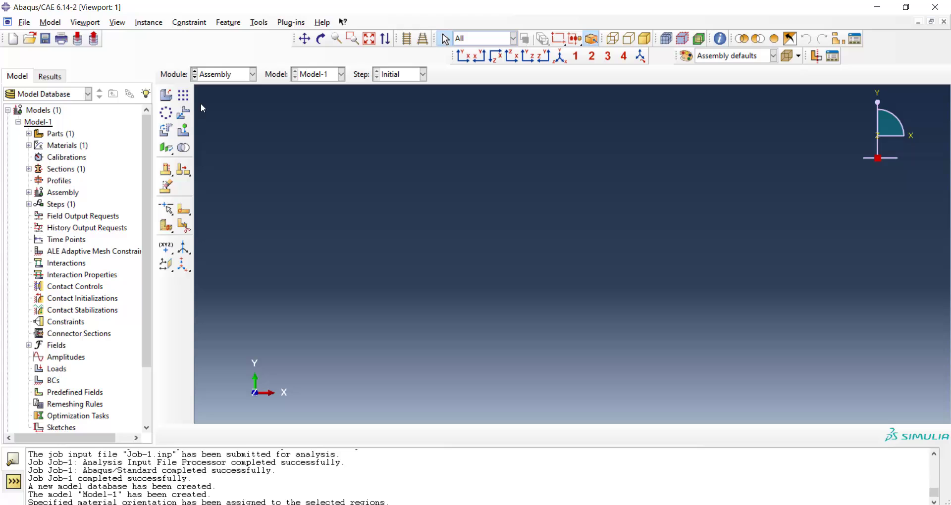
left_click(170, 101)
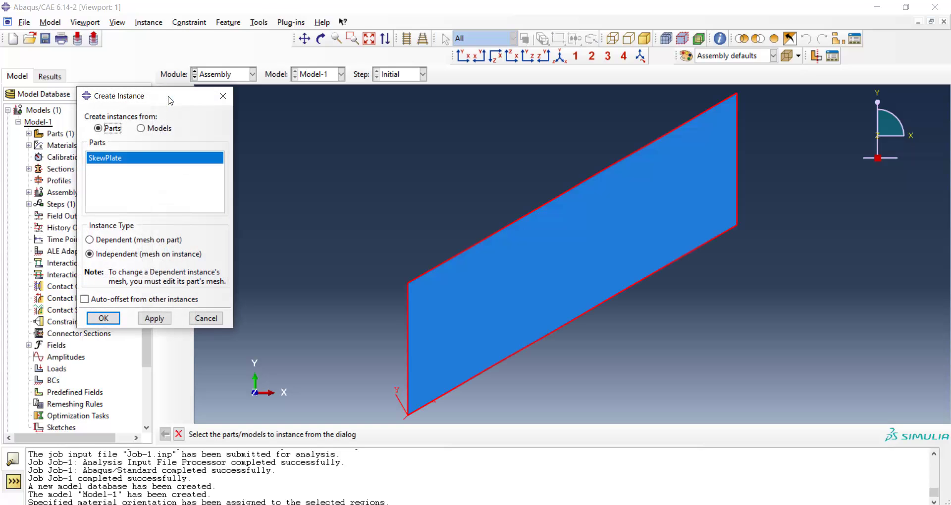
left_click(102, 319)
Create a Static, General step named PressureShell with initial increment size 0.5.
left_click(218, 75)
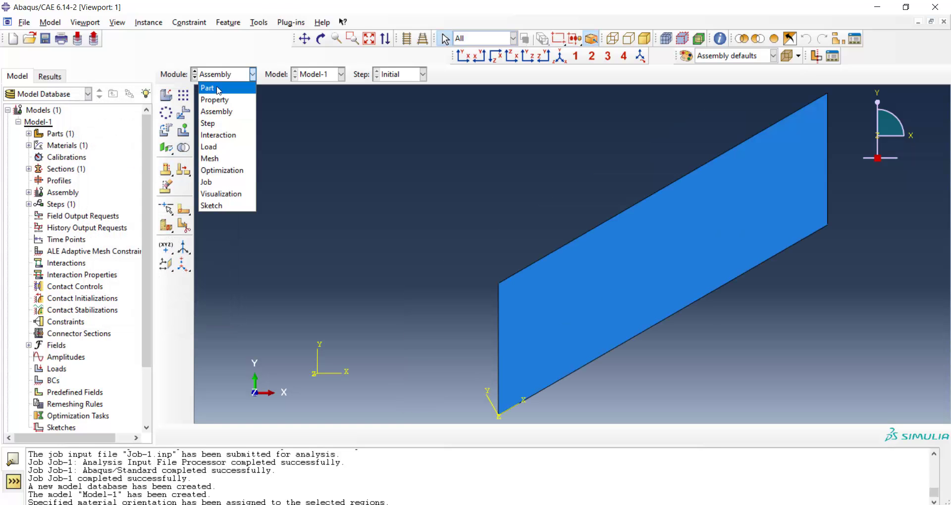
left_click(225, 123)
left_click(166, 95)
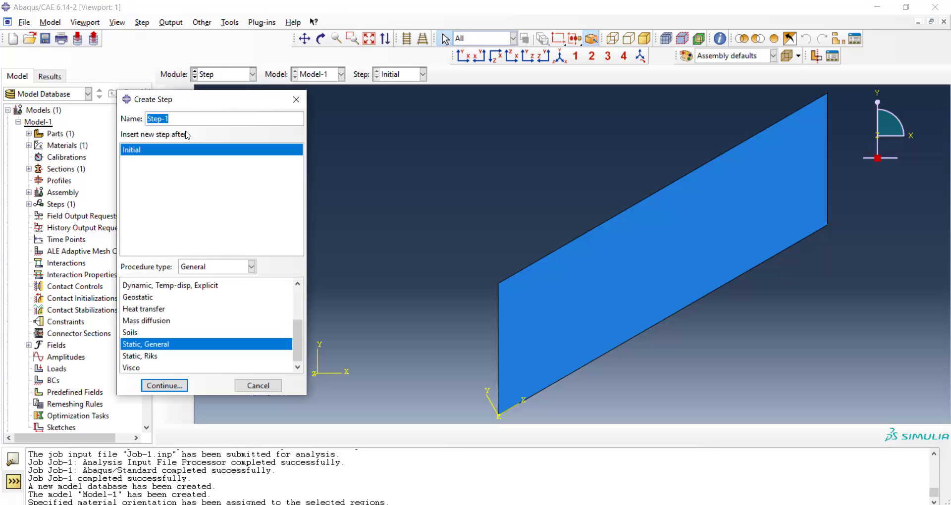
type("PressureShell")
left_click(165, 386)
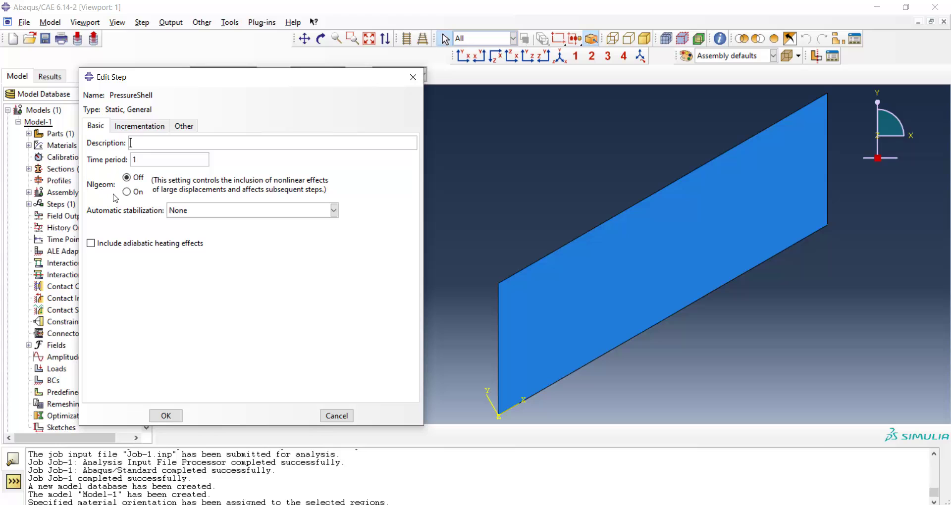
left_click(140, 126)
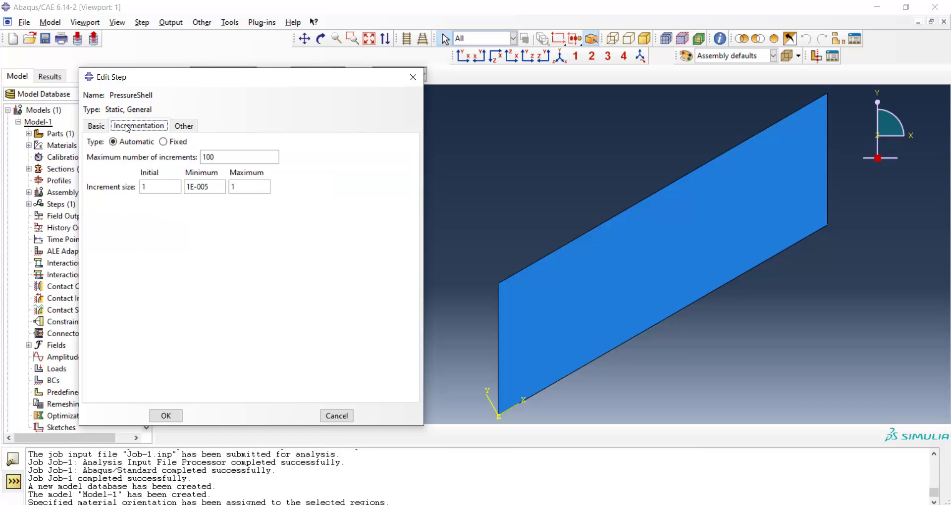
double_click(148, 187)
type("0.5")
left_click(167, 415)
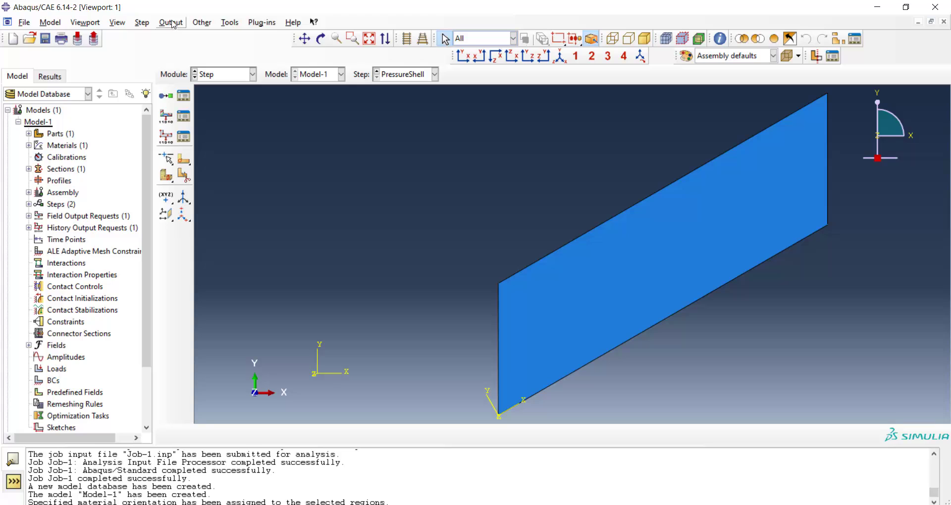
Add STH section thickness to field output request F-Output-1 of PressureShell.
left_click(171, 23)
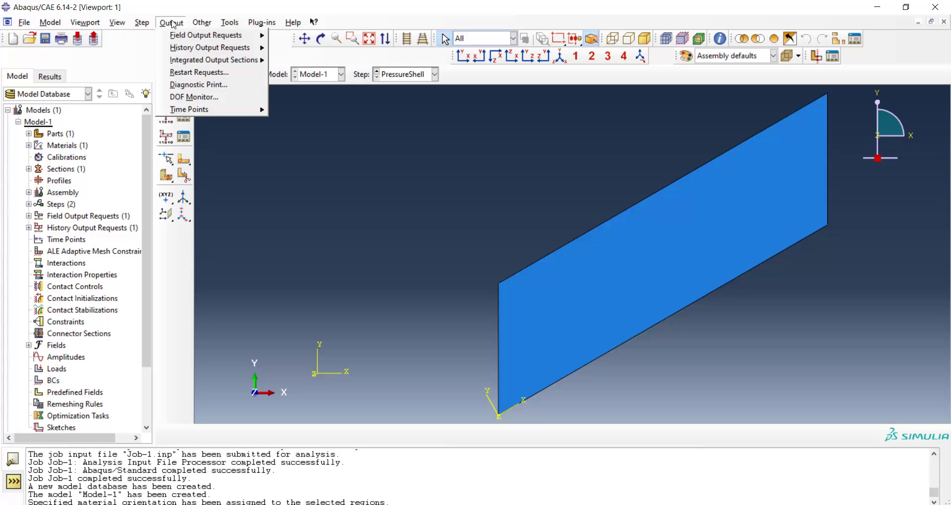
mouse_move(181, 36)
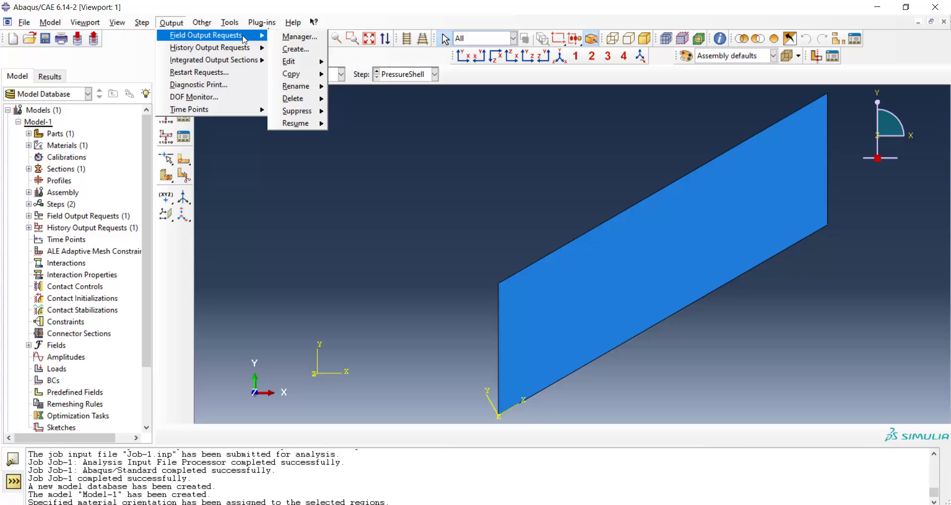
left_click(291, 38)
left_click(282, 86)
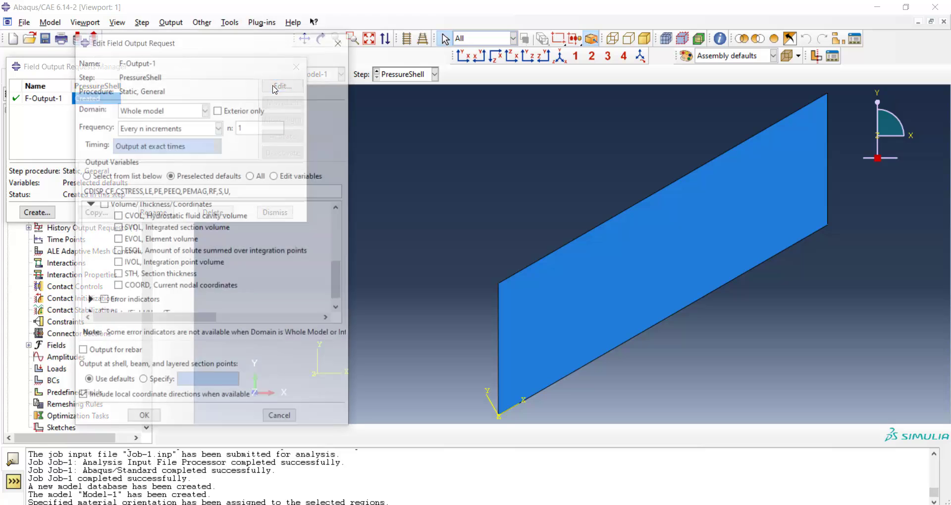
scroll(257, 245, "up", 1)
scroll(258, 245, "up", 2)
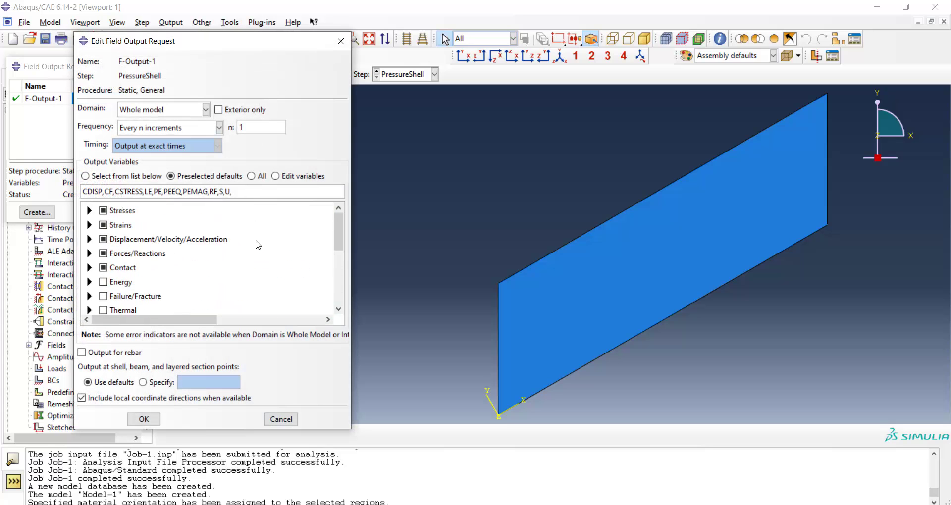
scroll(151, 260, "down", 5)
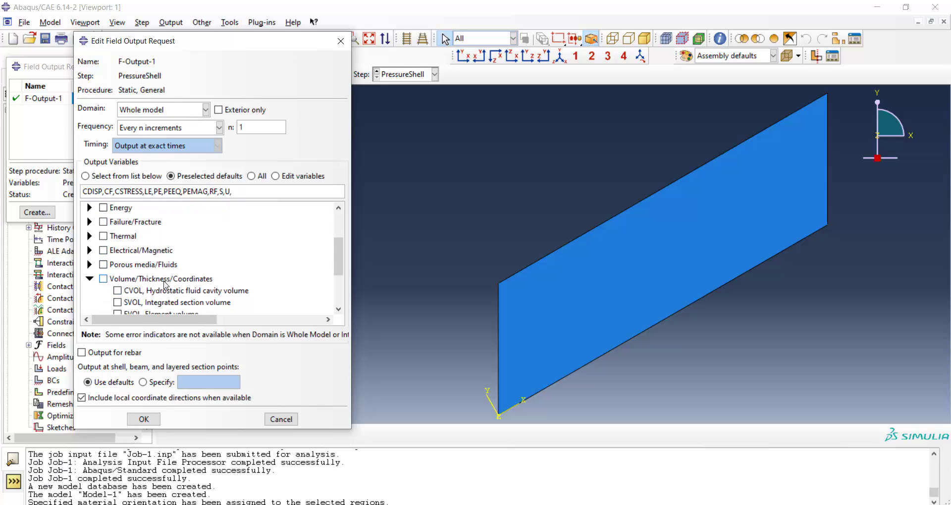
scroll(167, 270, "down", 1)
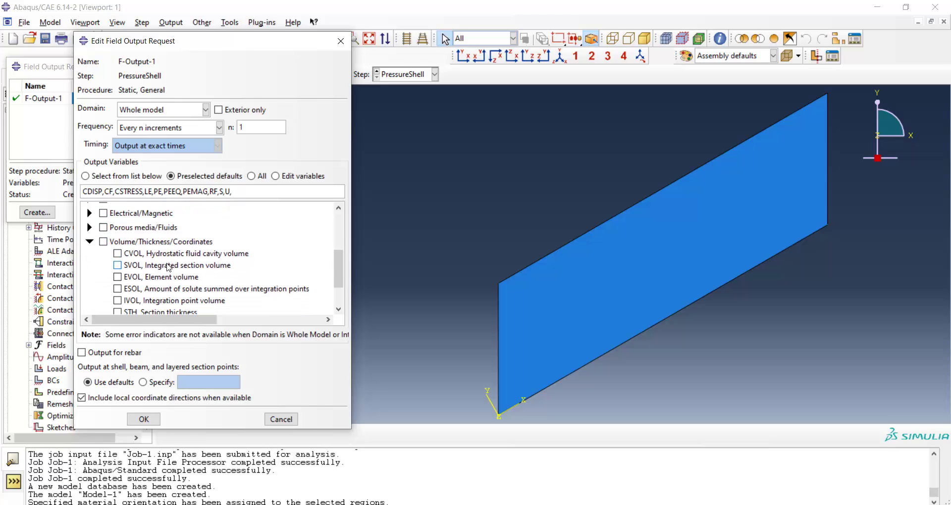
left_click(90, 242)
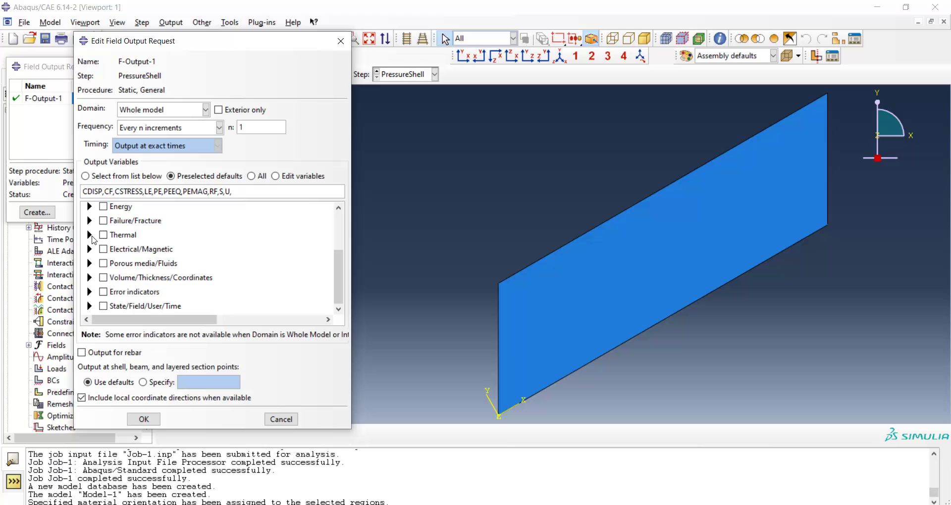
scroll(98, 240, "up", 1)
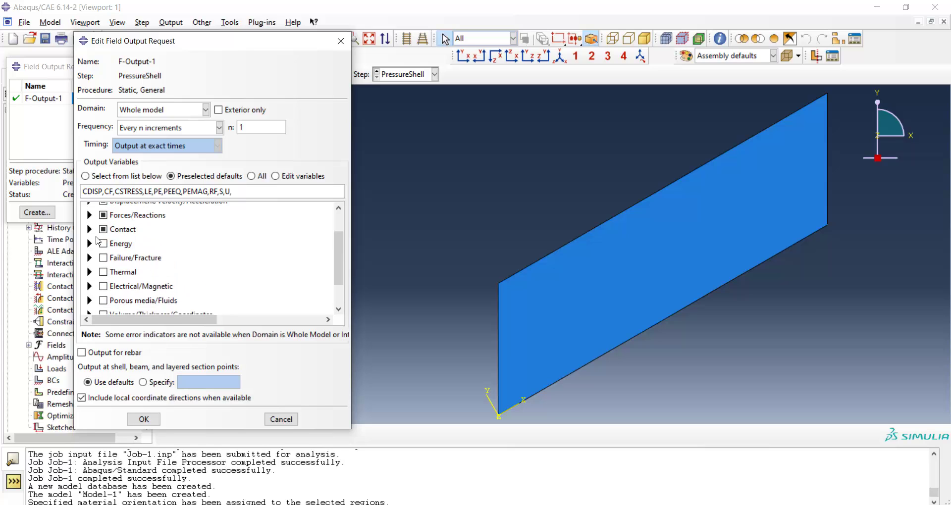
scroll(98, 241, "down", 1)
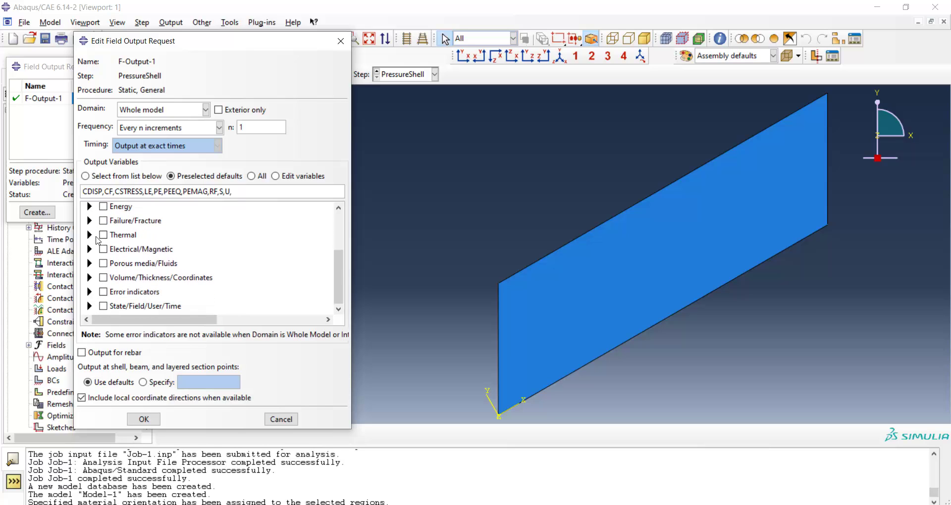
left_click(90, 279)
scroll(137, 255, "down", 3)
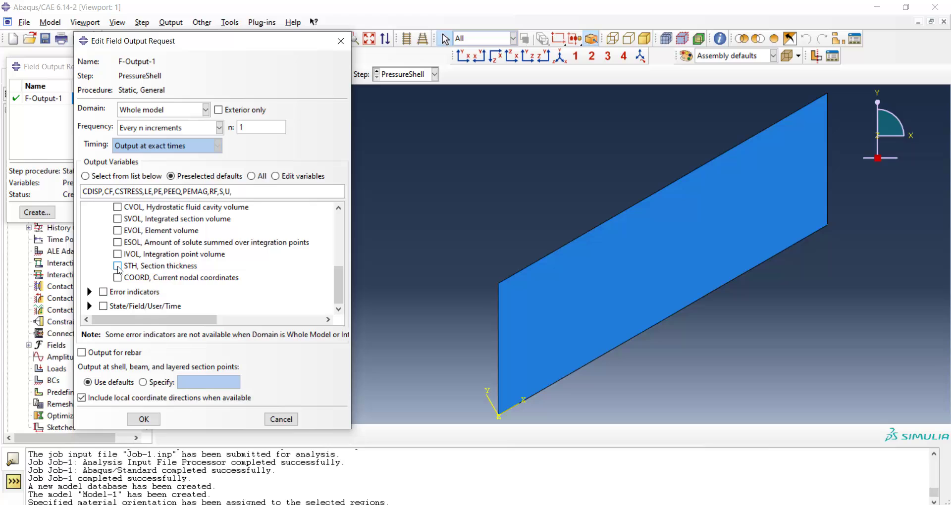
left_click(118, 266)
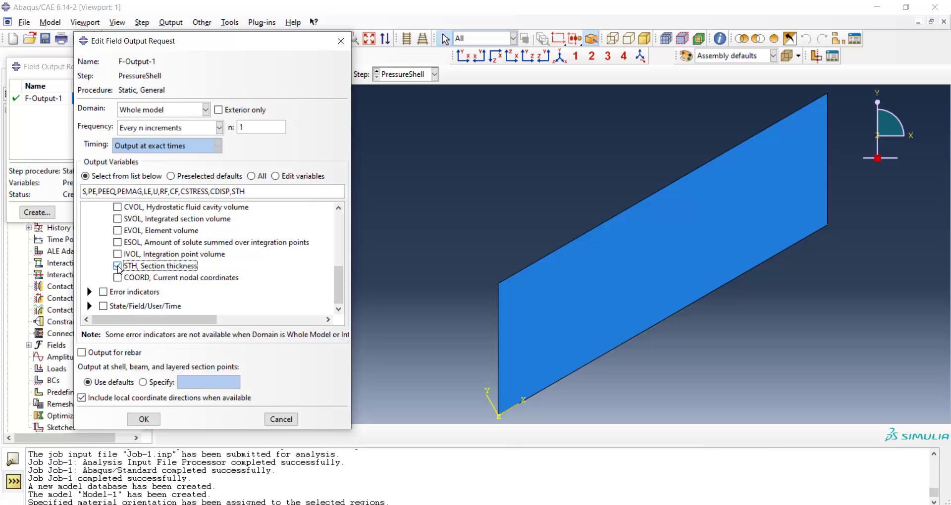
left_click(142, 420)
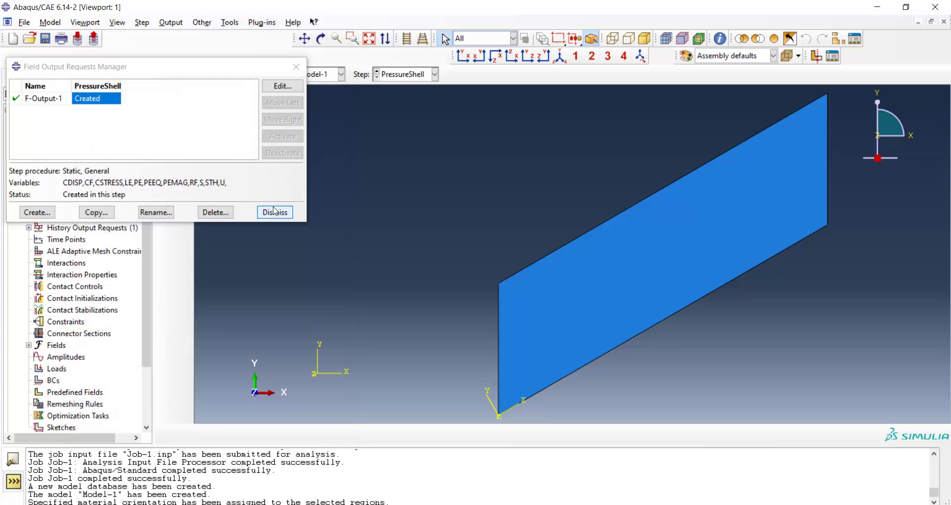
left_click(276, 212)
left_click(220, 75)
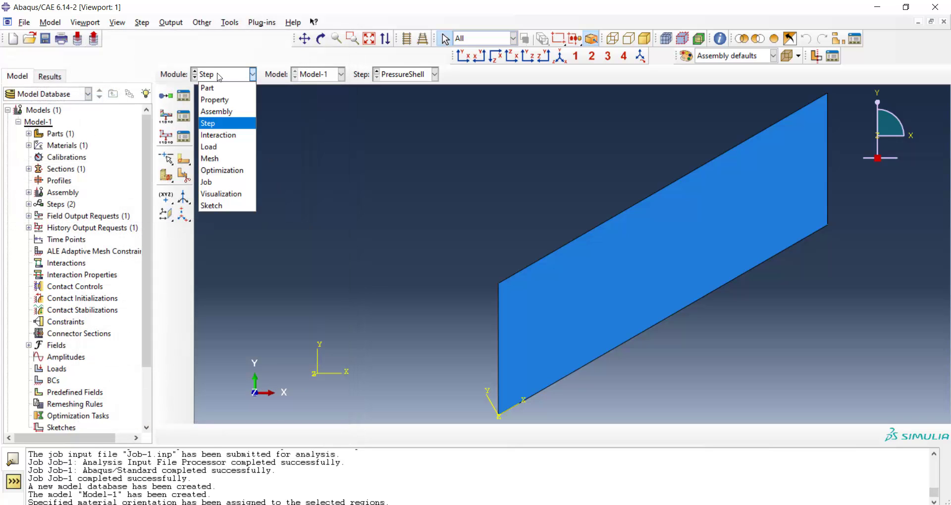
In the Load module, start a Symmetry/Antisymmetry/Encastre boundary condition named Left.
left_click(244, 147)
scroll(209, 171, "up", 2)
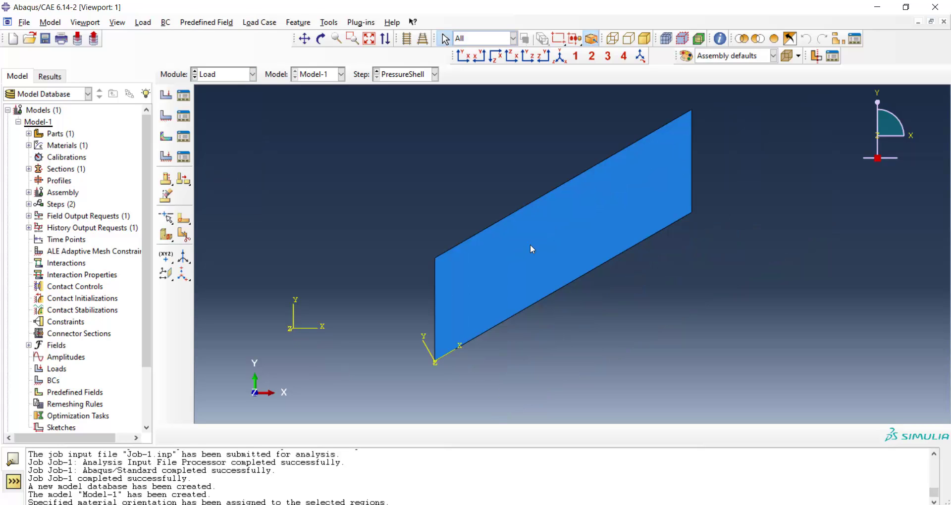
scroll(688, 258, "down", 2)
scroll(358, 318, "up", 1)
left_click(165, 119)
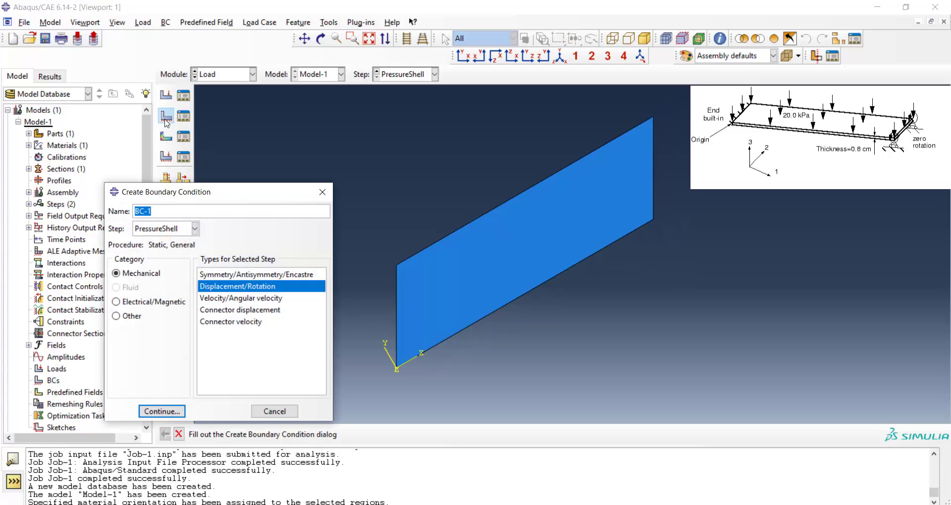
type("Left")
left_click(233, 275)
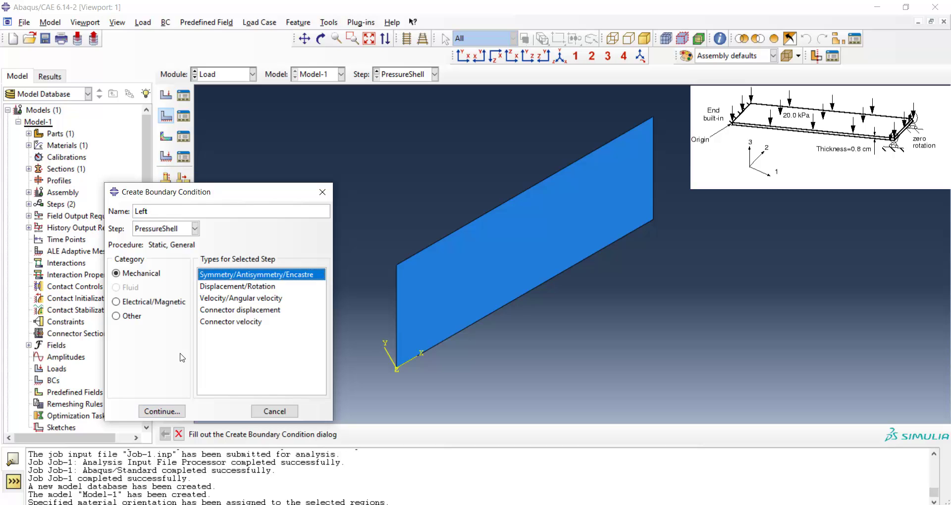
left_click(165, 412)
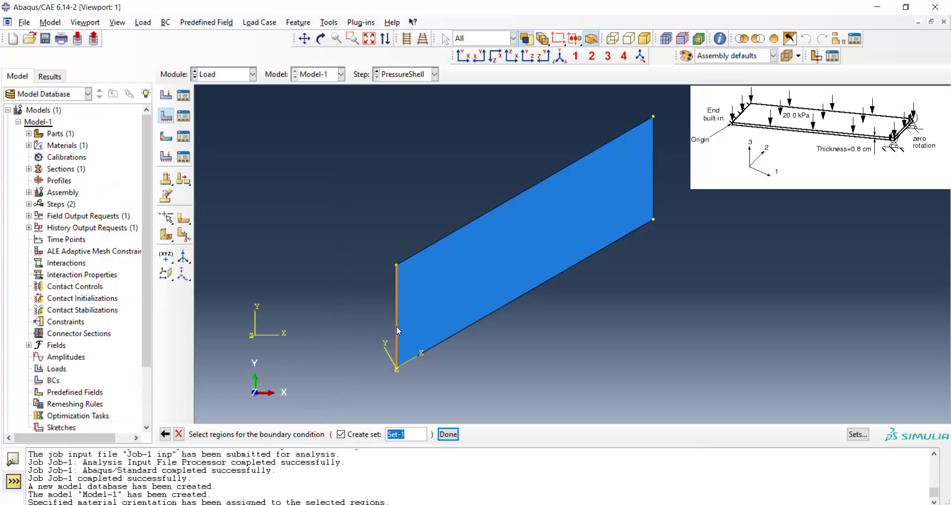
Fully fix the plate's left edge with ENCASTRE and apply the Left condition.
left_click(396, 326)
left_click(448, 435)
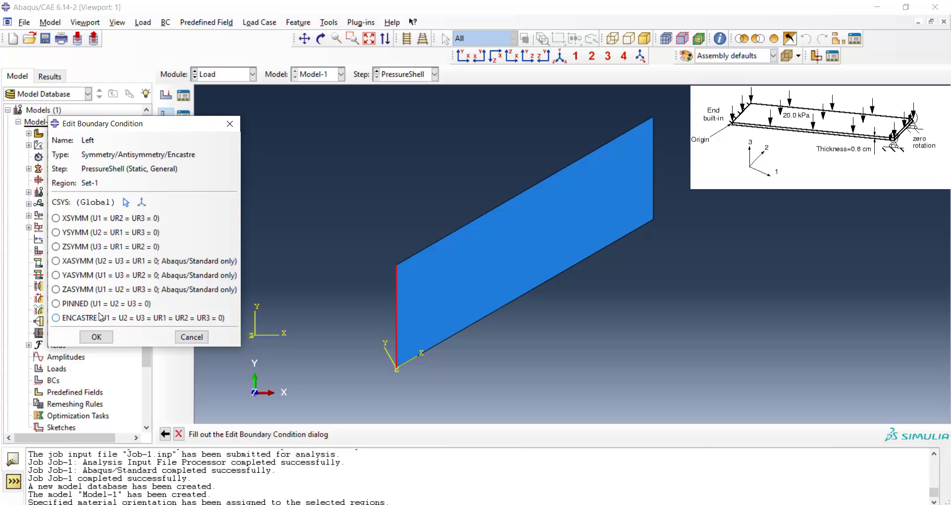
left_click(97, 318)
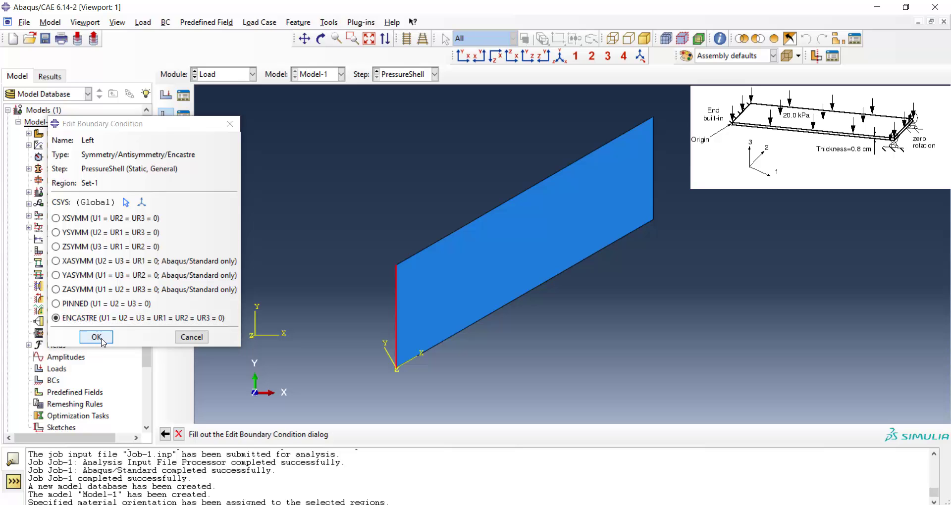
left_click(97, 337)
left_click(166, 116)
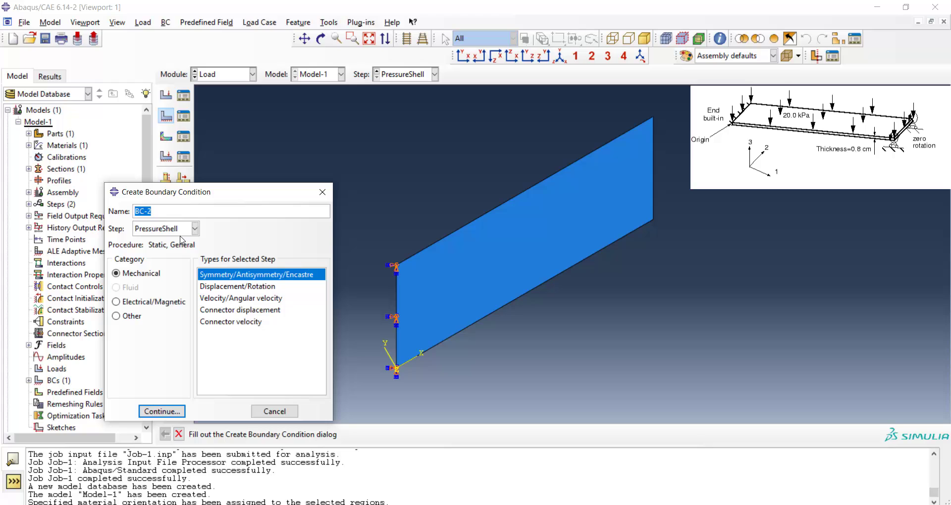
Create Displacement/Rotation condition 'Right' on the plate's right edge, fixing U3 and UR2 at 0.
type("Right")
left_click(213, 286)
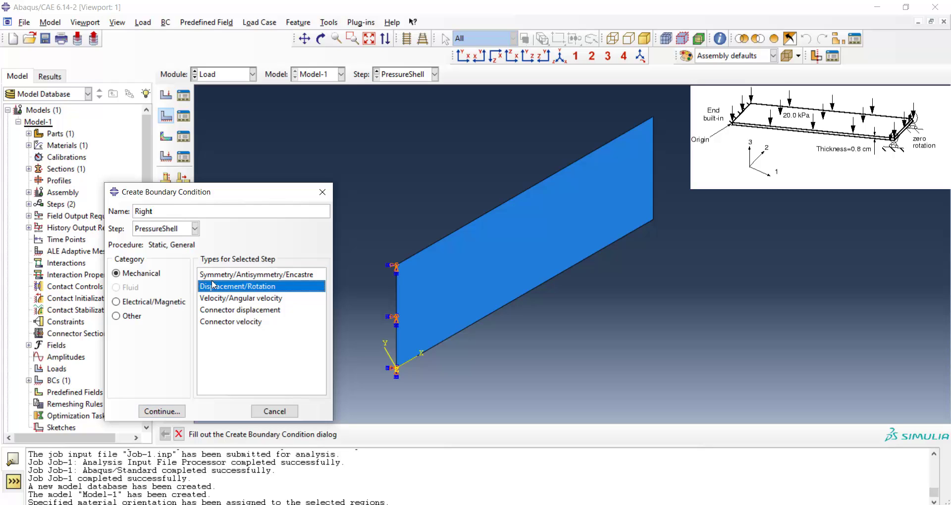
left_click(161, 411)
left_click(653, 175)
left_click(448, 434)
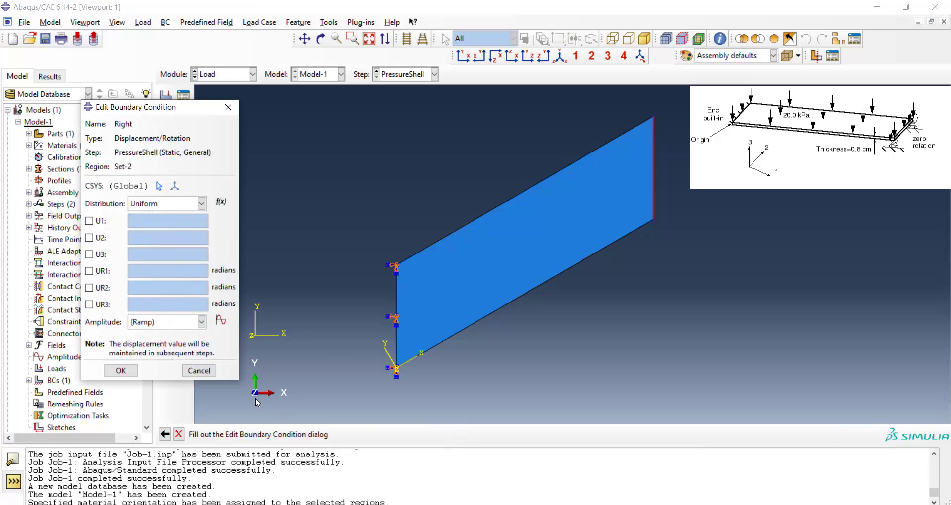
left_click(321, 38)
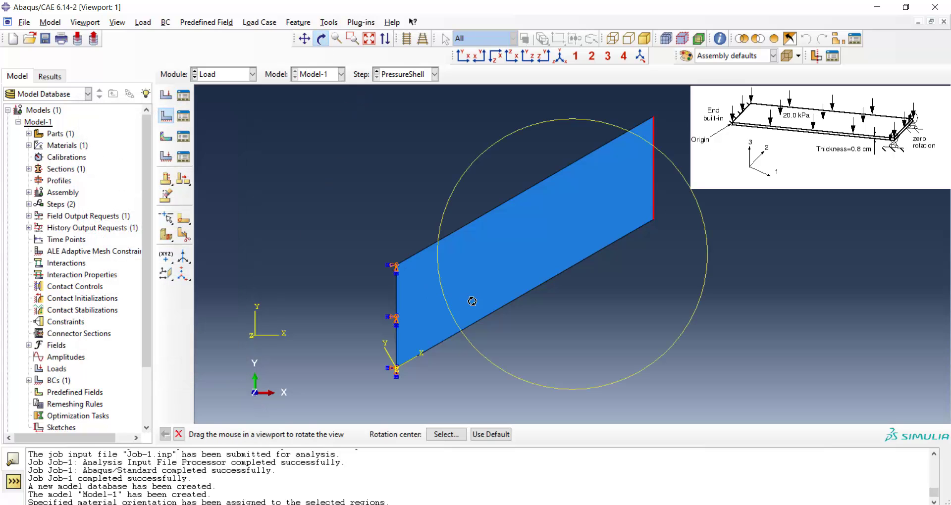
left_click_drag(526, 299, 579, 233)
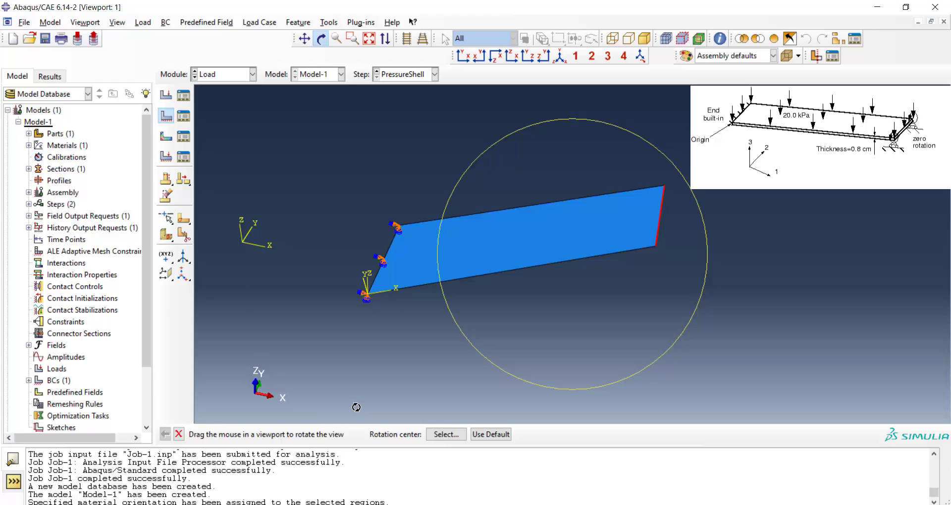
key("Escape")
left_click(93, 254)
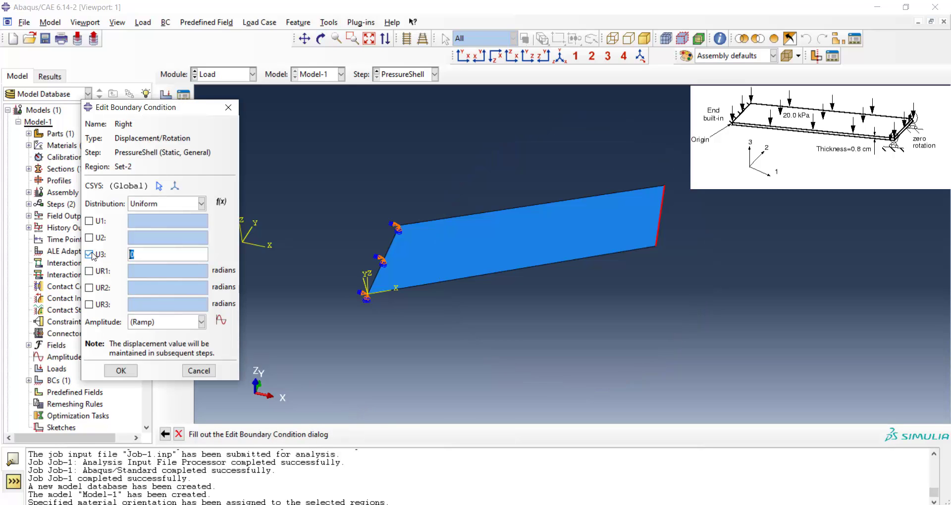
left_click(90, 288)
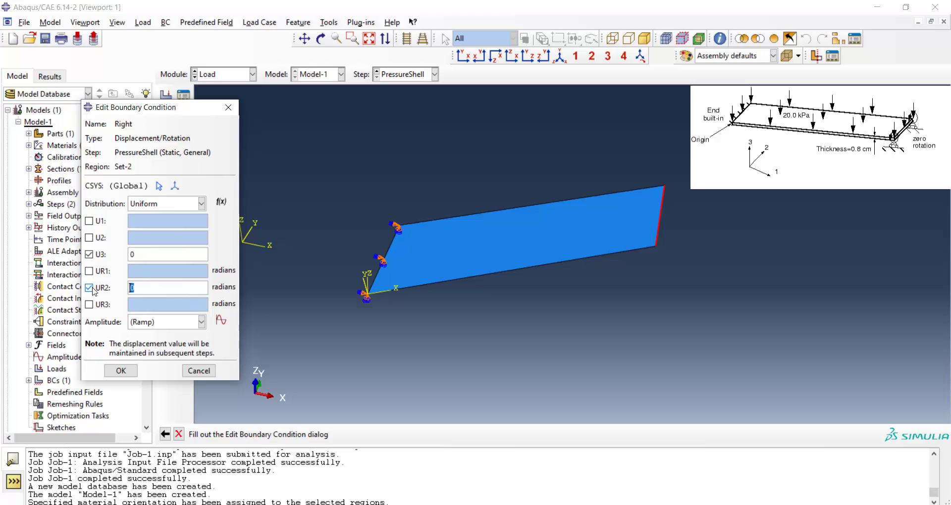
left_click(121, 371)
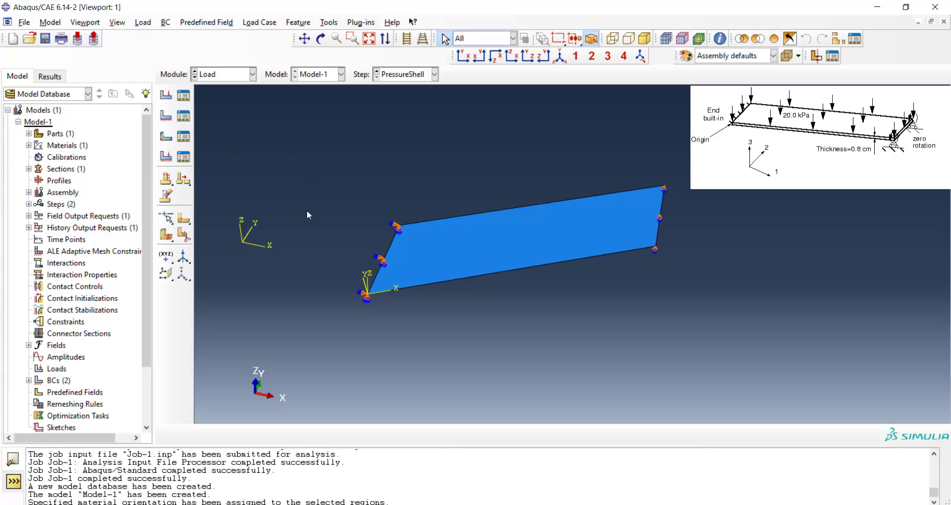
Apply a uniform pressure of magnitude 20000 to the plate face's brown side.
left_click(165, 96)
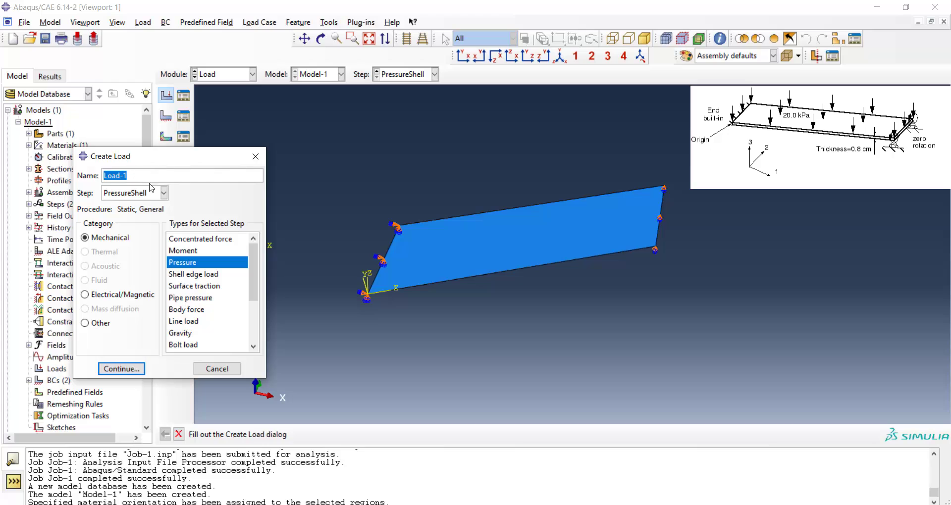
left_click(136, 172)
left_click(121, 369)
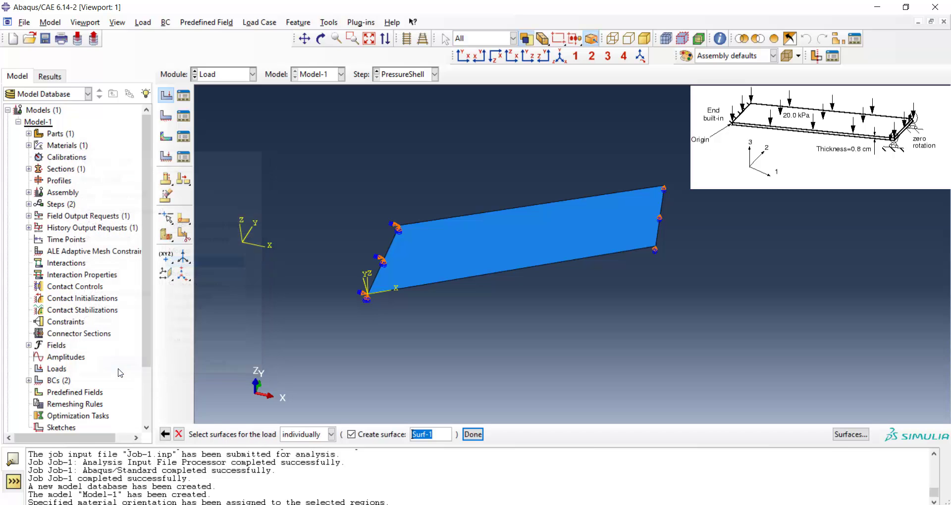
left_click(457, 274)
left_click(473, 435)
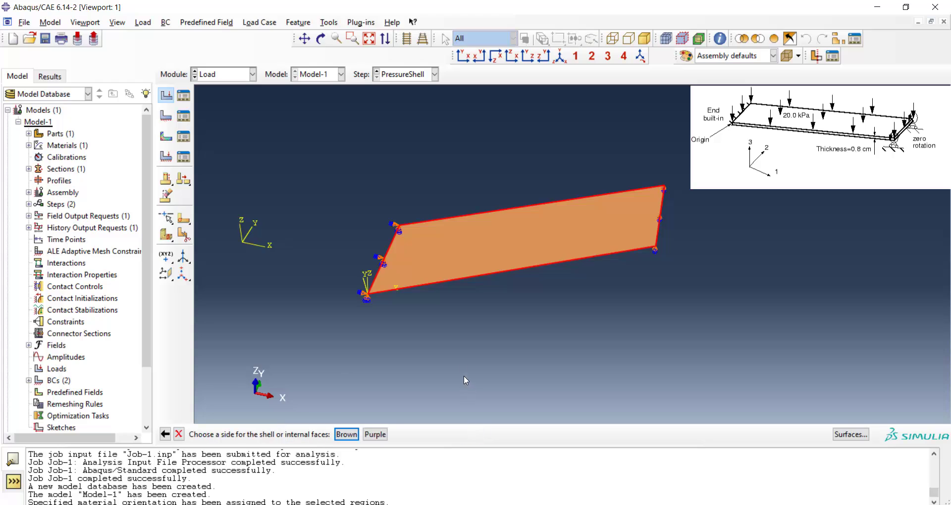
left_click(347, 434)
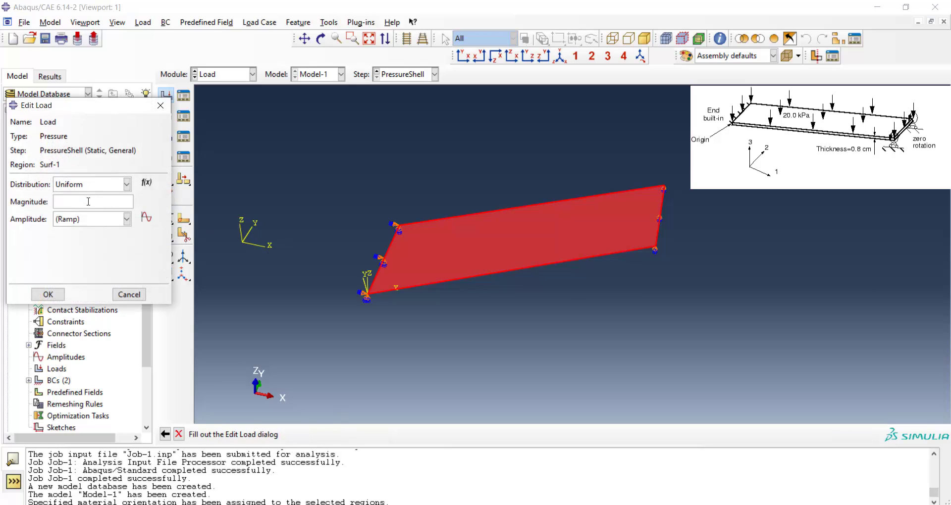
type("20000")
left_click(48, 295)
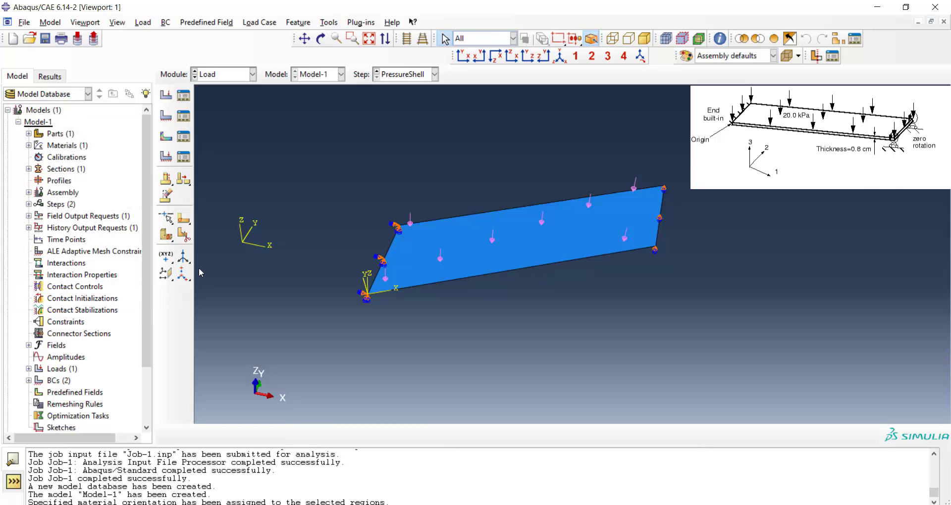
left_click(215, 74)
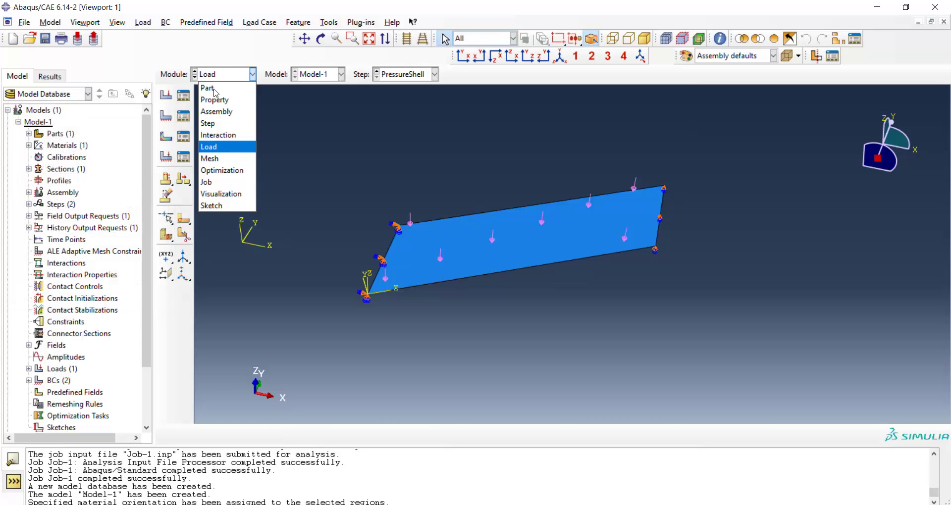
In the Mesh module, set quad-only elements with the structured meshing technique.
left_click(222, 159)
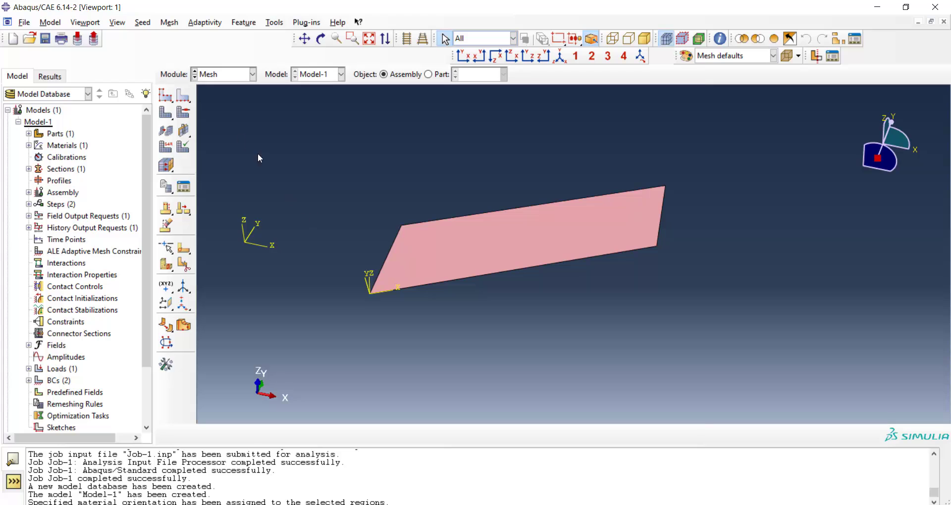
left_click(184, 113)
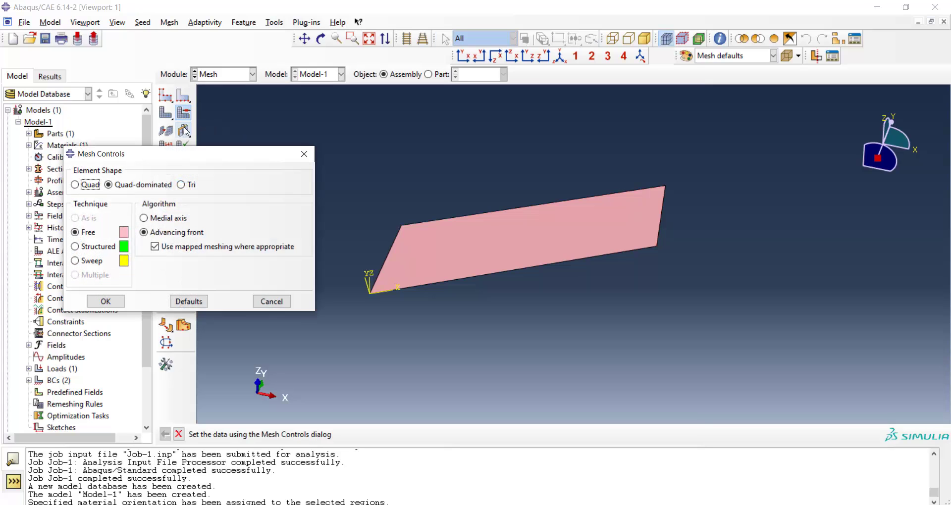
left_click_drag(184, 157, 208, 145)
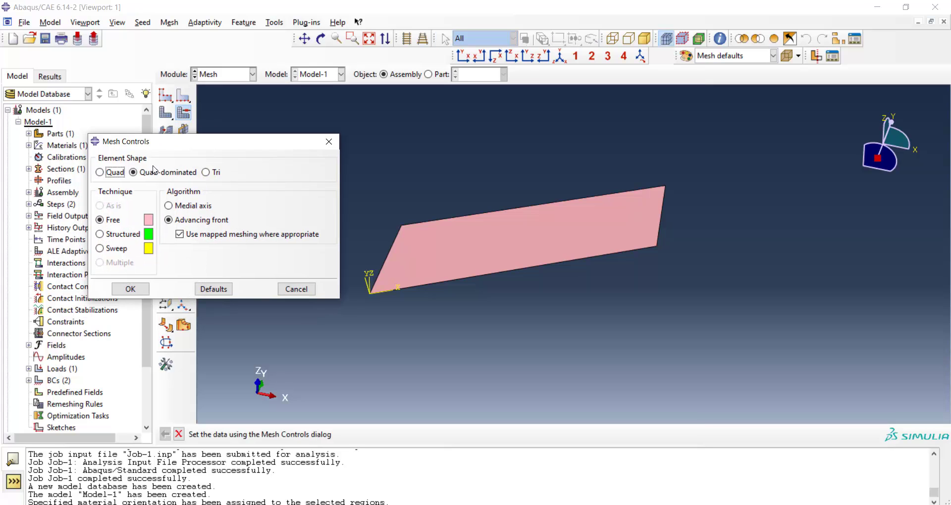
left_click(101, 172)
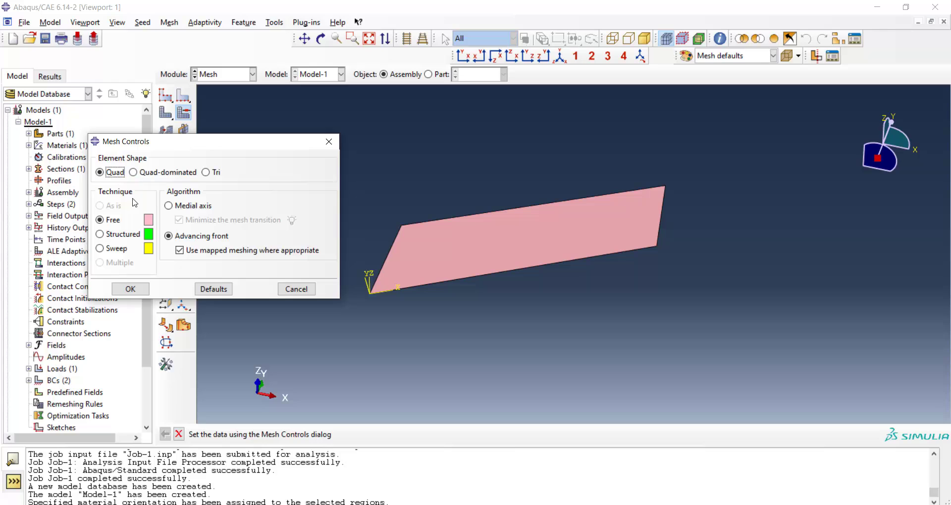
left_click(116, 237)
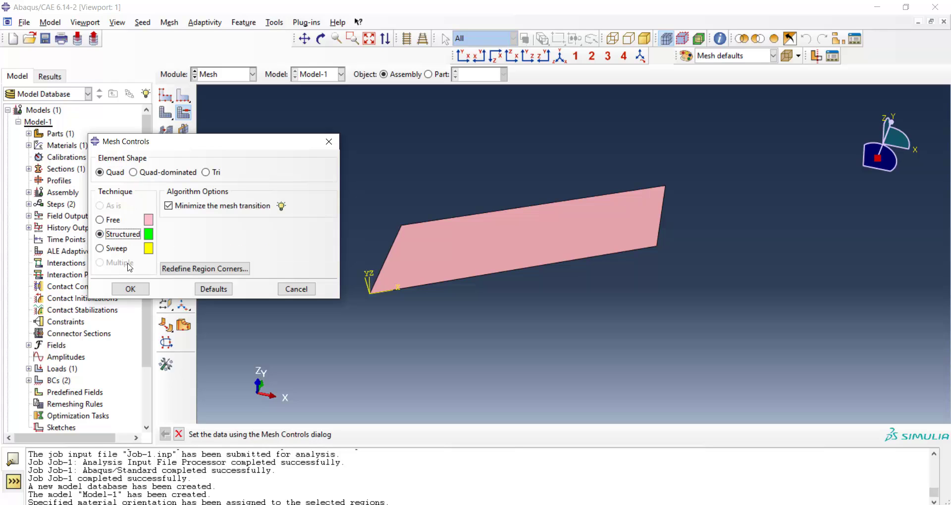
left_click(130, 288)
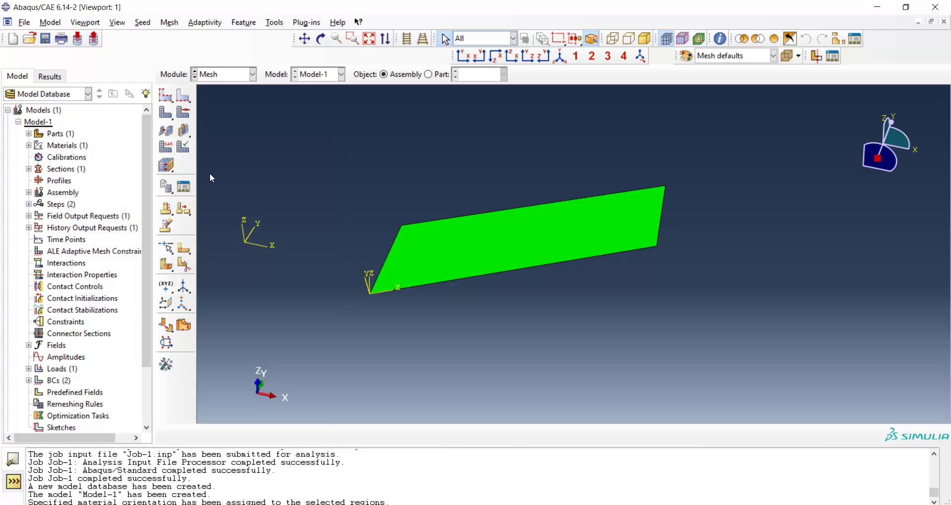
Assign S4R linear reduced-integration Standard shell elements to the plate face.
left_click(165, 146)
left_click(443, 255)
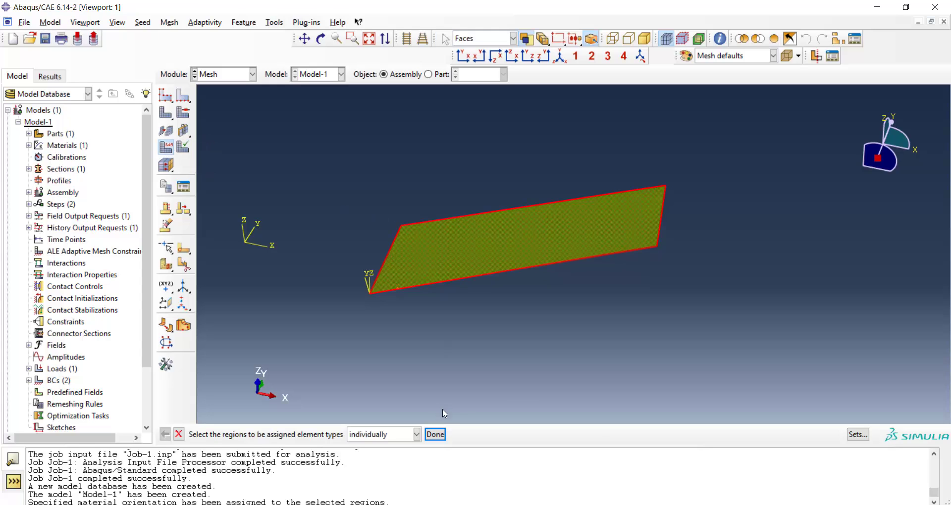
left_click(435, 435)
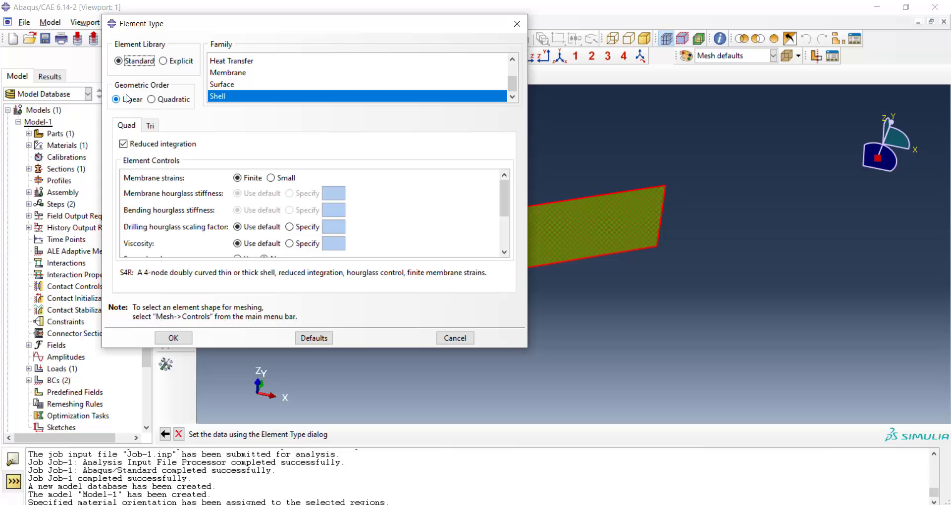
left_click(220, 97)
left_click(173, 338)
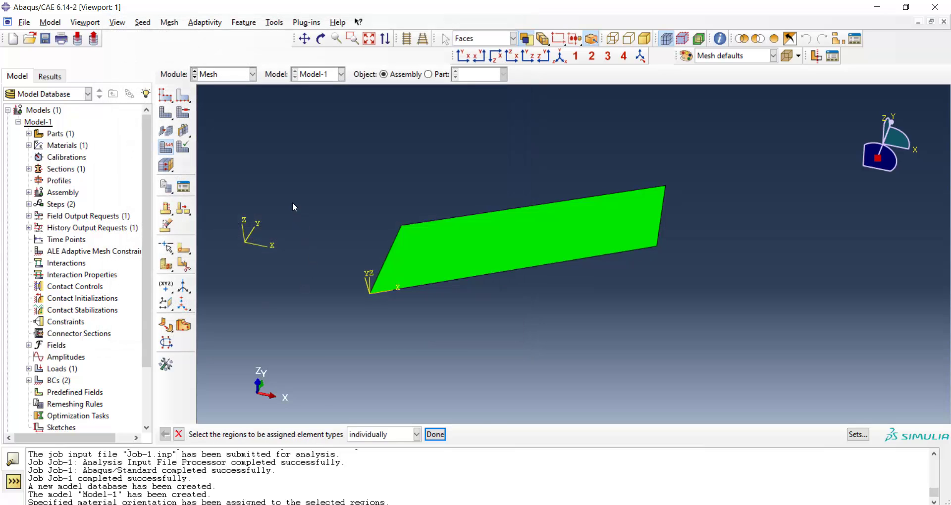
Set the global seed approximate size to 0.03.
left_click(165, 95)
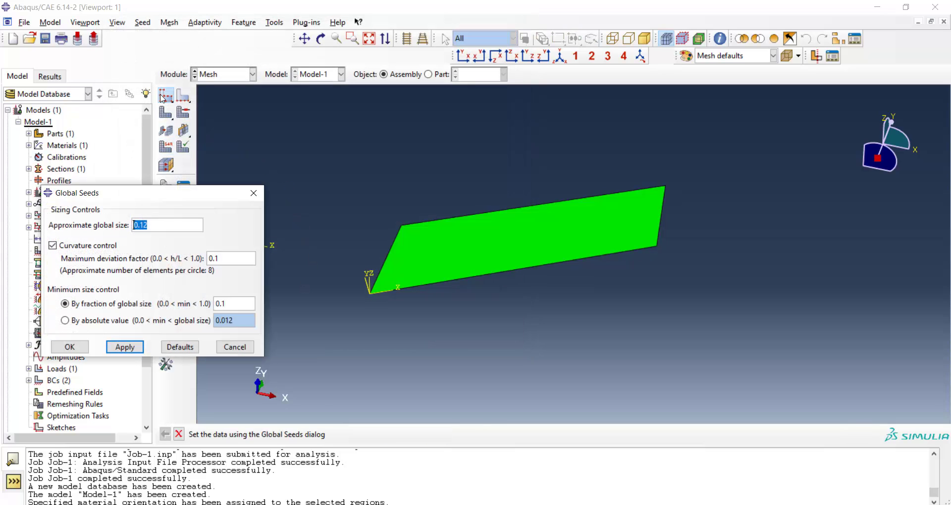
left_click_drag(142, 228, 148, 226)
type("03")
left_click(125, 346)
left_click(75, 349)
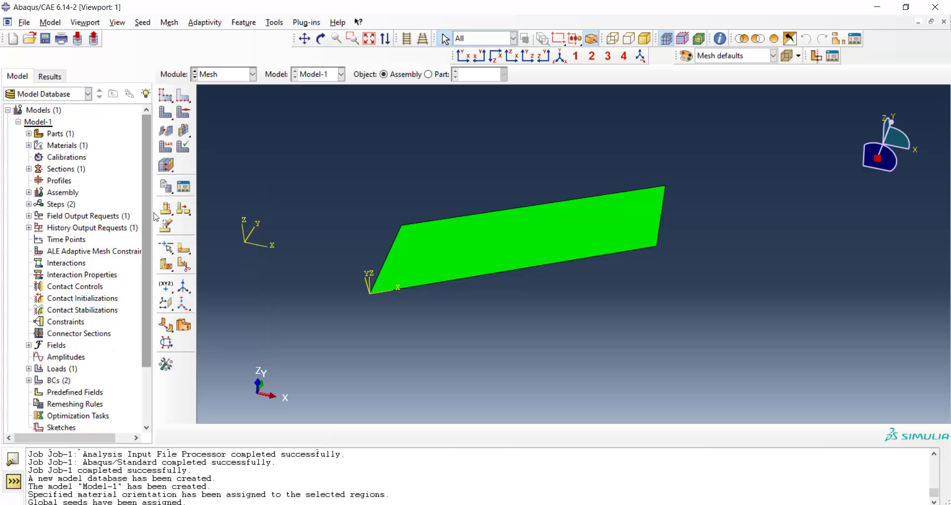
Mesh the plate instance into 494 elements and switch to the Job module.
left_click(166, 112)
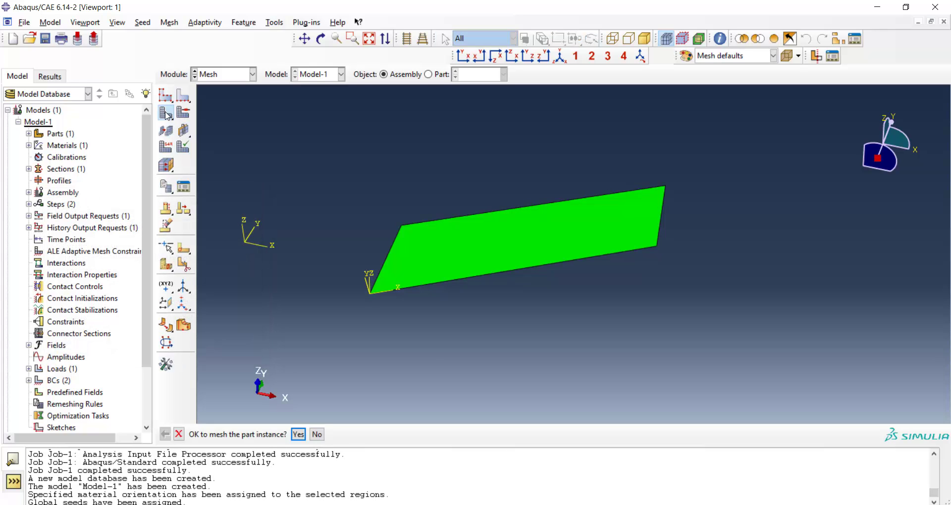
left_click(299, 434)
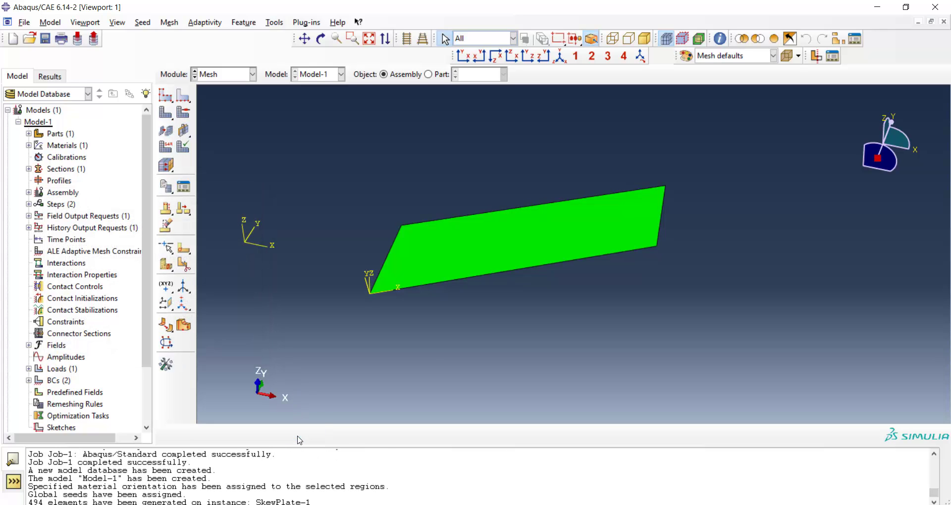
left_click(239, 77)
left_click(230, 188)
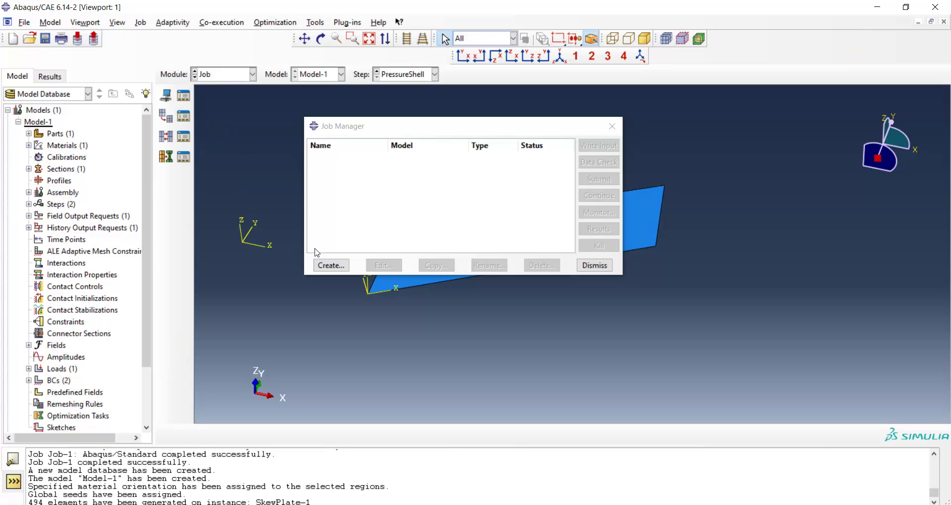
Create a Full Analysis job named SkewPlate for Model-1.
left_click(320, 267)
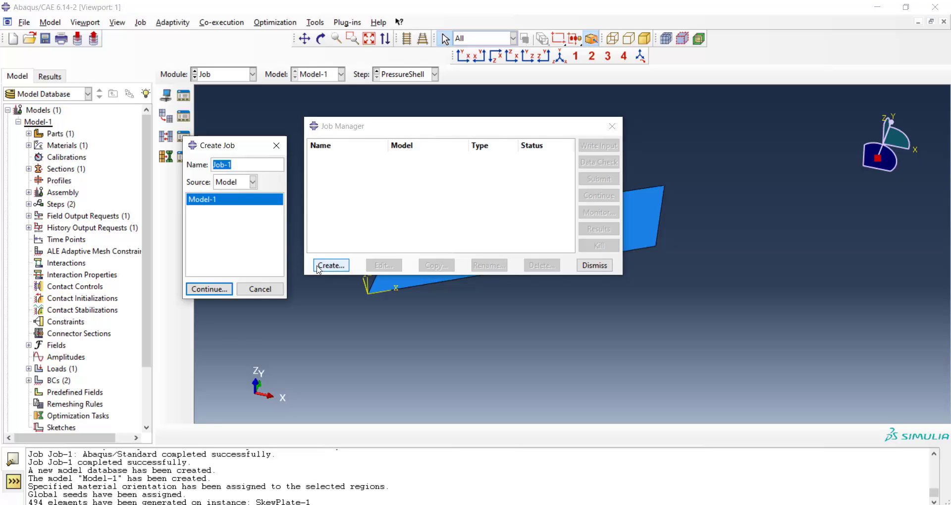
type("SkewPlate")
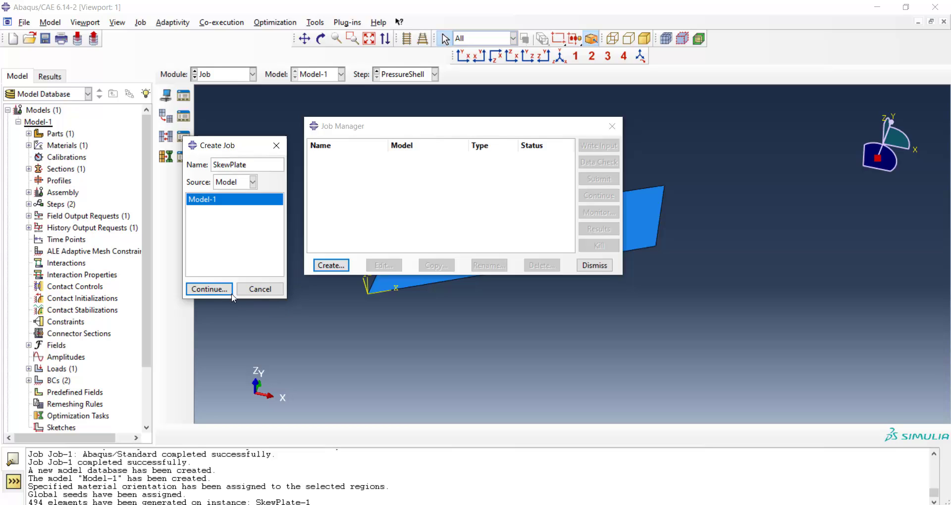
left_click(212, 290)
left_click(167, 347)
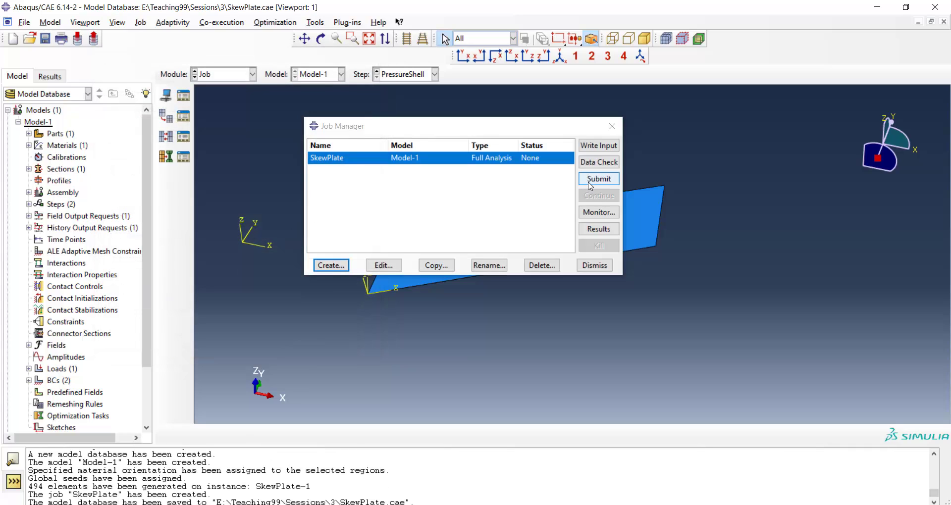
Submit the SkewPlate job and monitor it until the analysis completes.
left_click(591, 181)
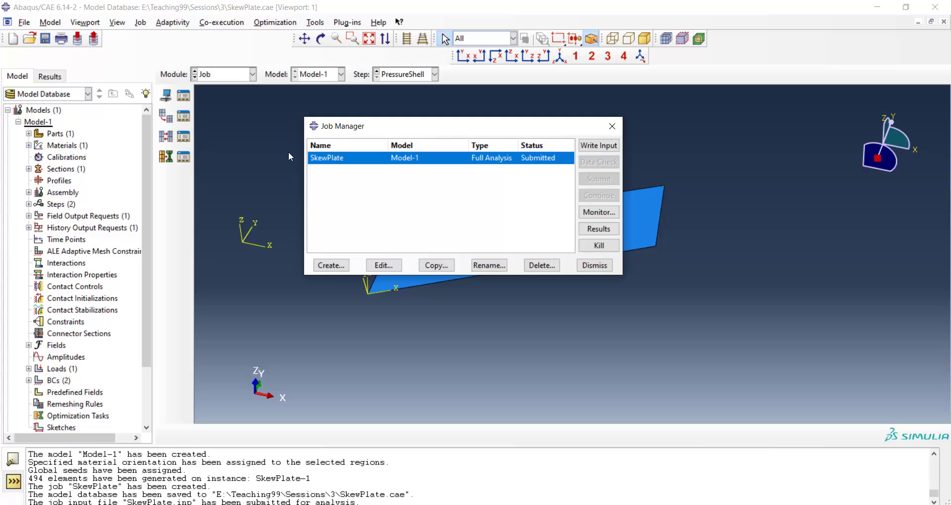
left_click(580, 212)
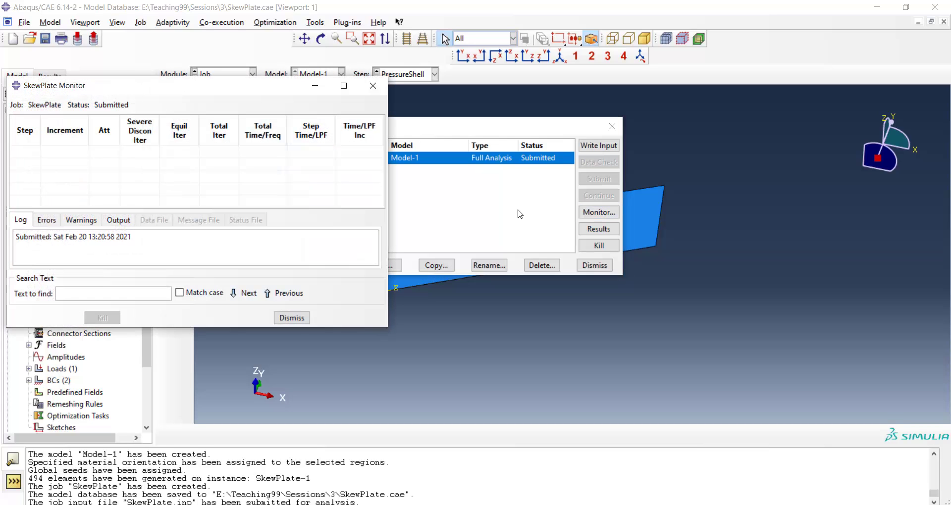
left_click_drag(214, 91, 259, 80)
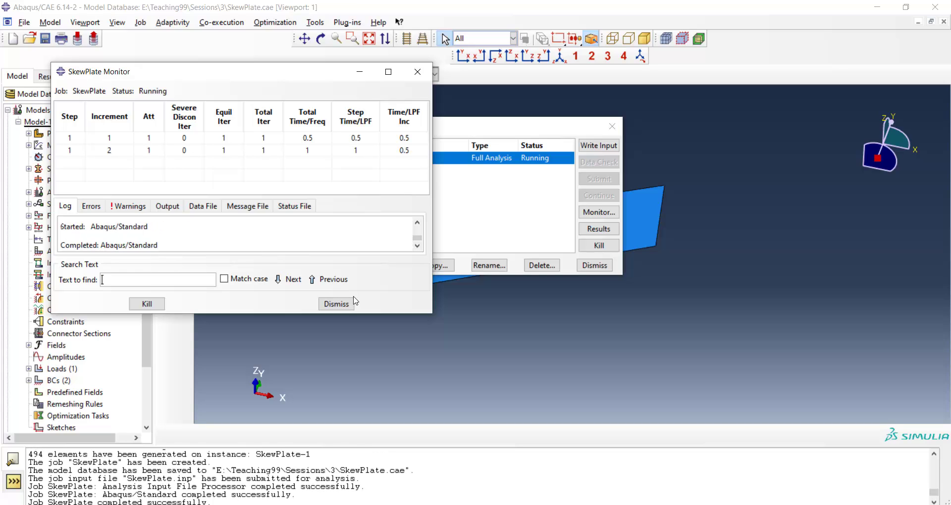
left_click(336, 304)
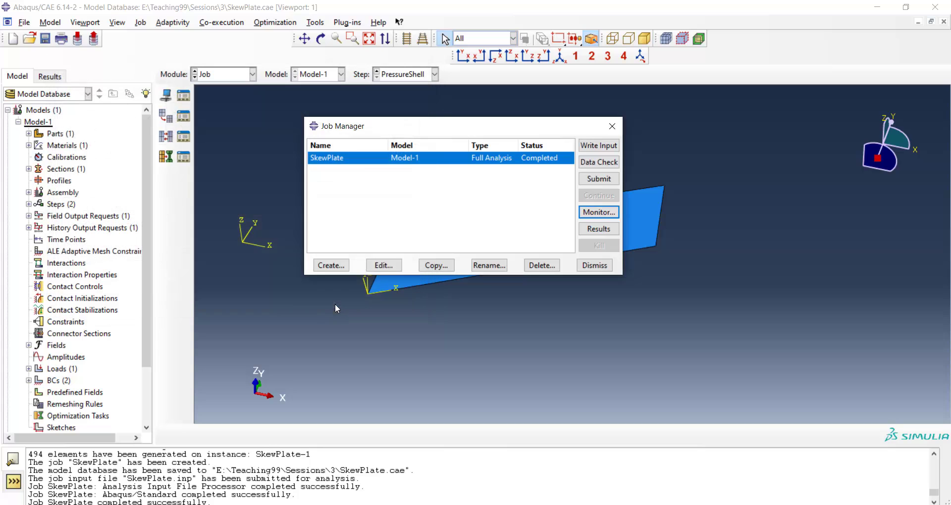
Plot Mises stress contours on the deformed SkewPlate results, viewed obliquely.
left_click(581, 233)
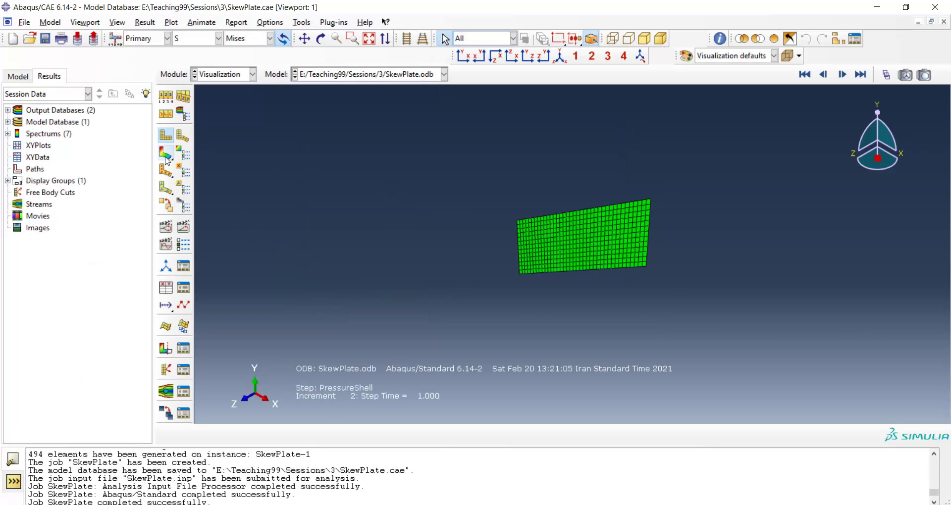
left_click(166, 153)
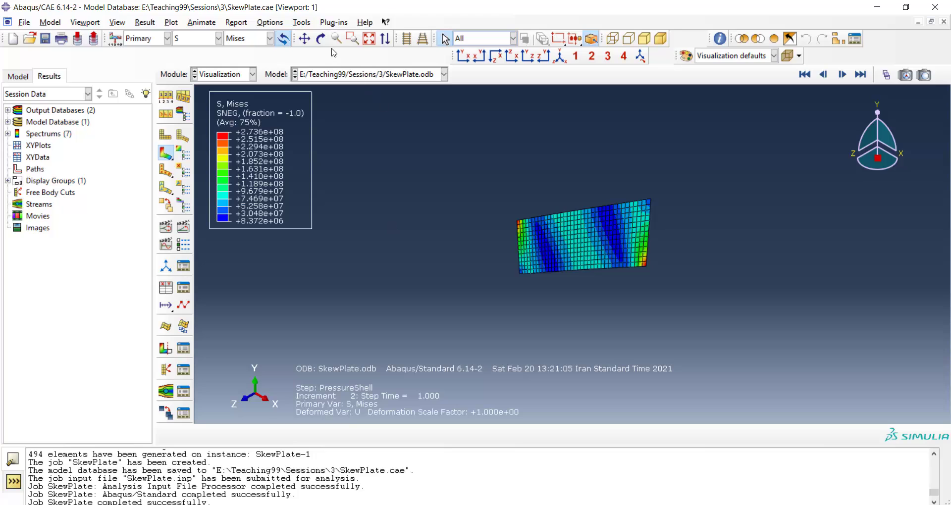
left_click(559, 56)
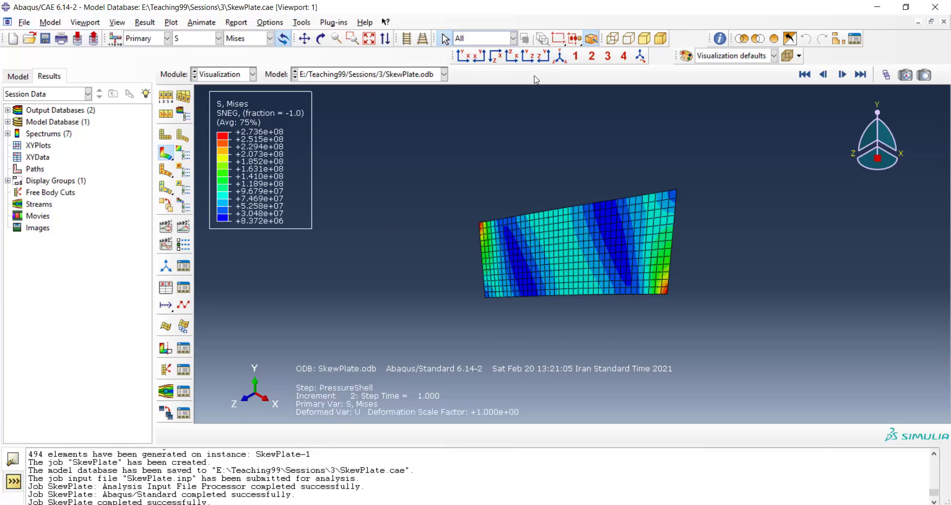
left_click(321, 38)
left_click_drag(505, 252, 494, 311)
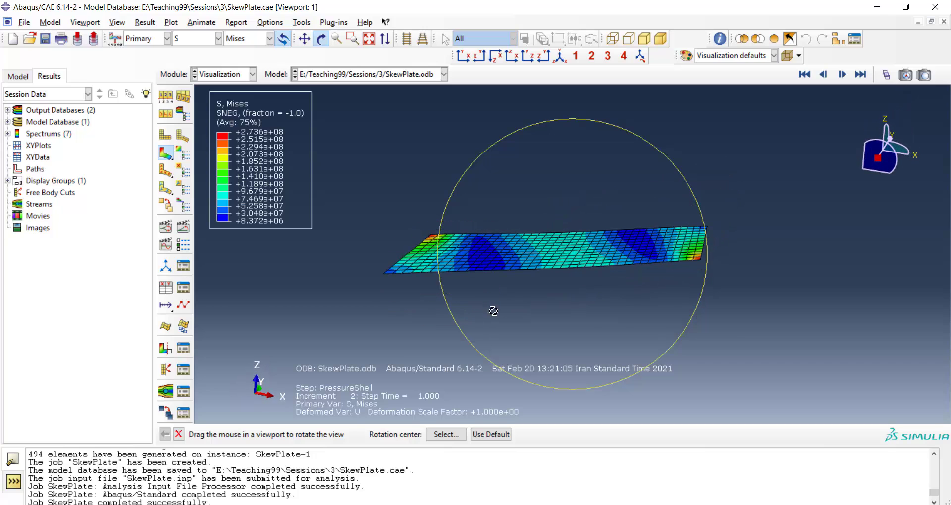
Set a uniform deformation scale factor of 10 in the common plot options.
left_click(271, 23)
left_click(279, 36)
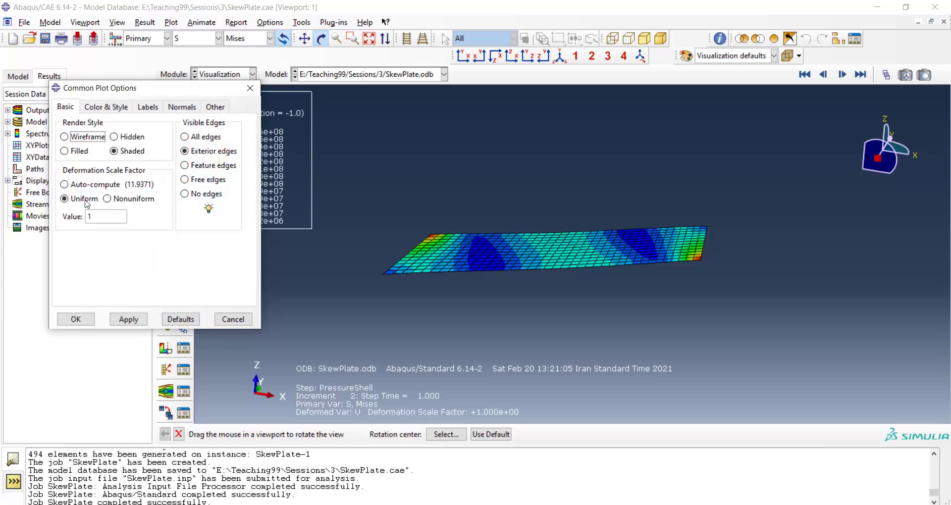
left_click(90, 217)
type("0")
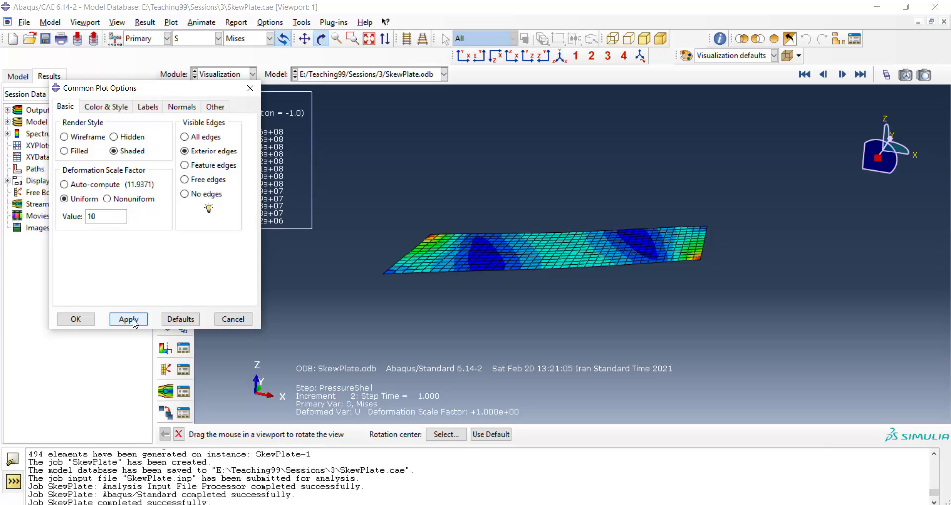
left_click(128, 320)
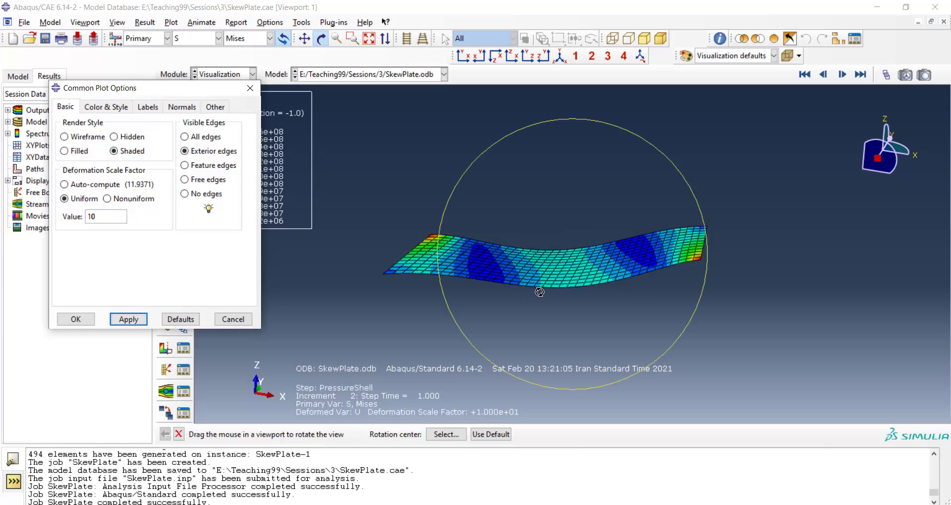
left_click(250, 88)
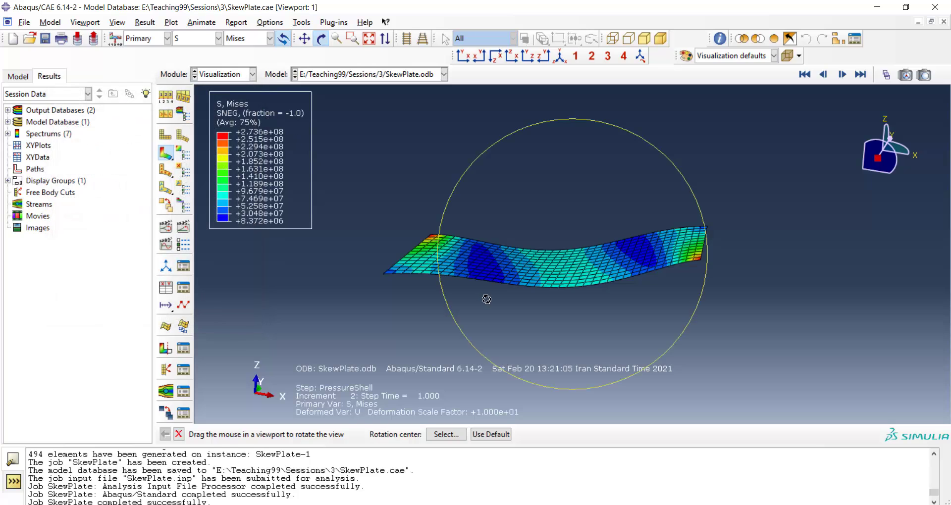
Show the S11 stress contour, then the STH shell thickness contour, uniformly 8.000e-03.
left_click(243, 39)
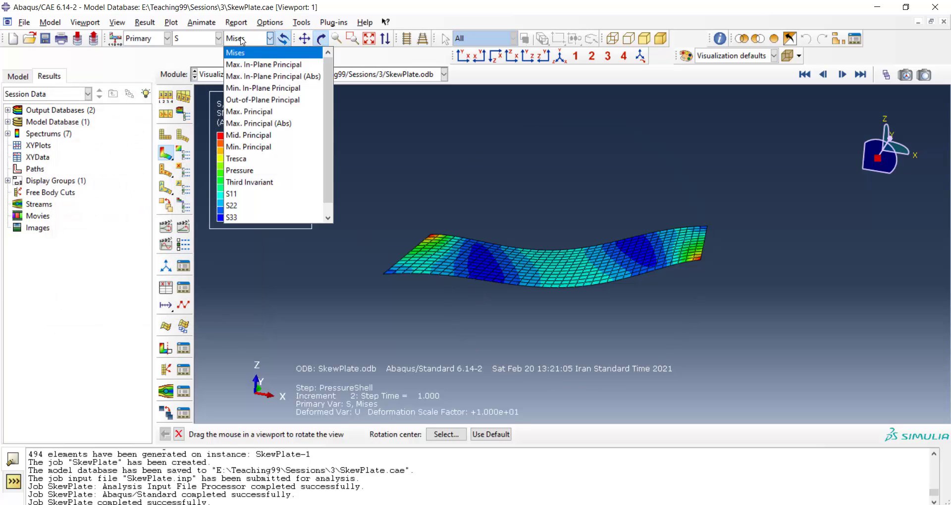
left_click(256, 194)
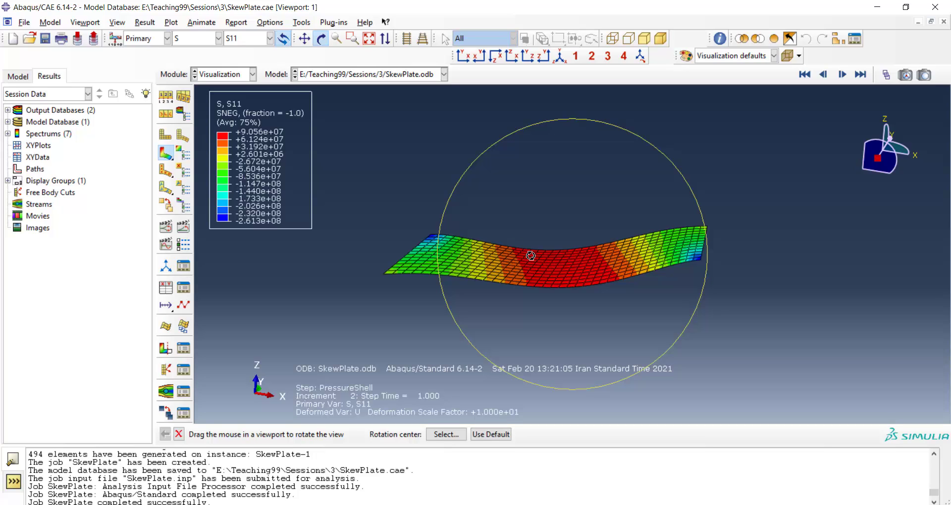
left_click(205, 41)
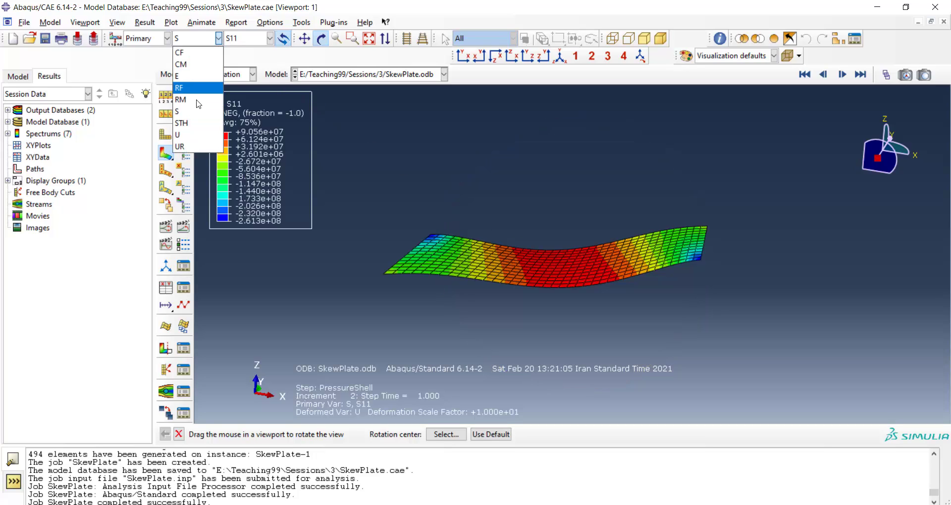
left_click(197, 122)
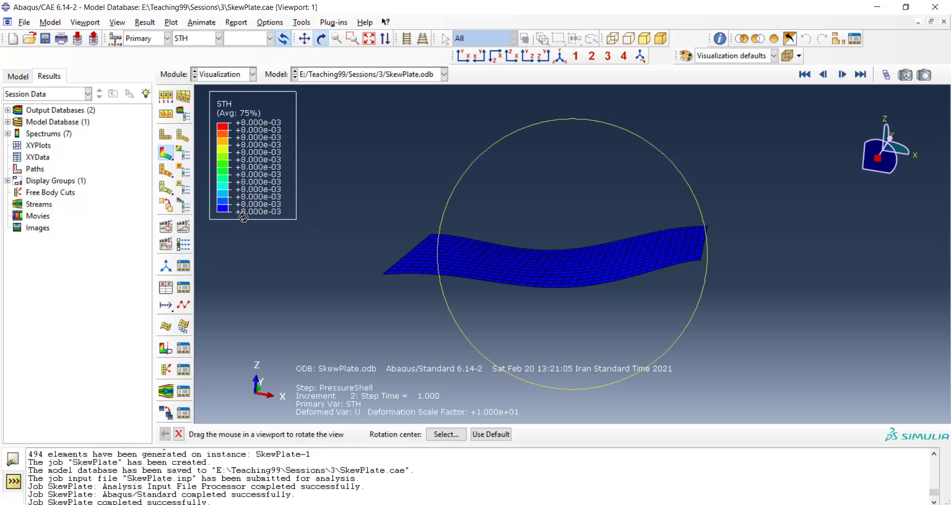